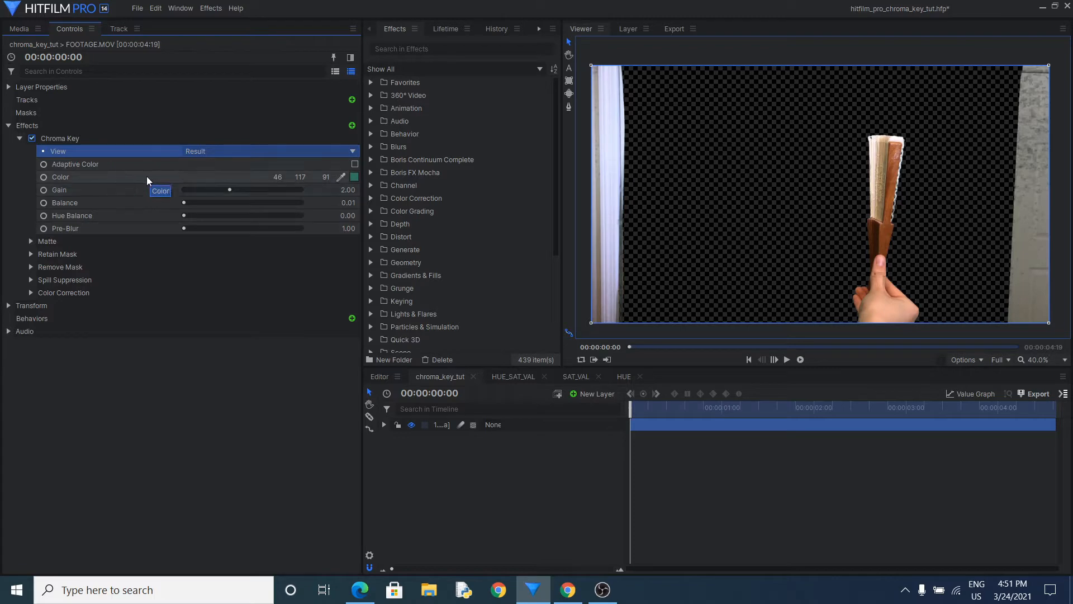
# Play through the keyed fan footage and show the Chroma Key effect's Matte settings
pyautogui.click(788, 359)
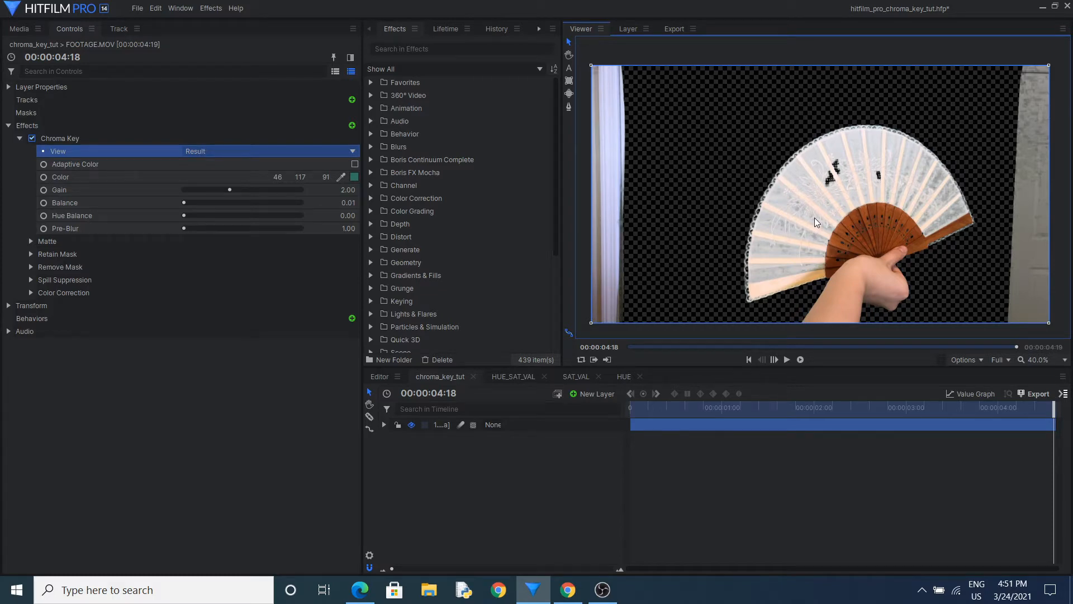
pyautogui.click(30, 241)
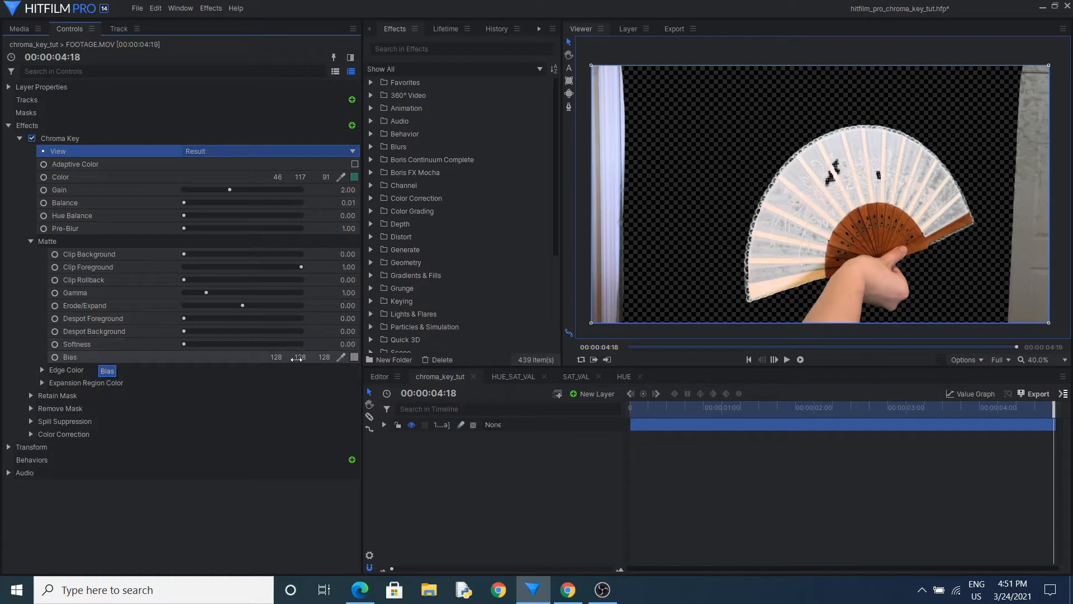
# In the HUE_SAT_VAL composite, sample the bright green (9, 247, 9) as the key color and set the Chroma Key view to Status
pyautogui.click(505, 375)
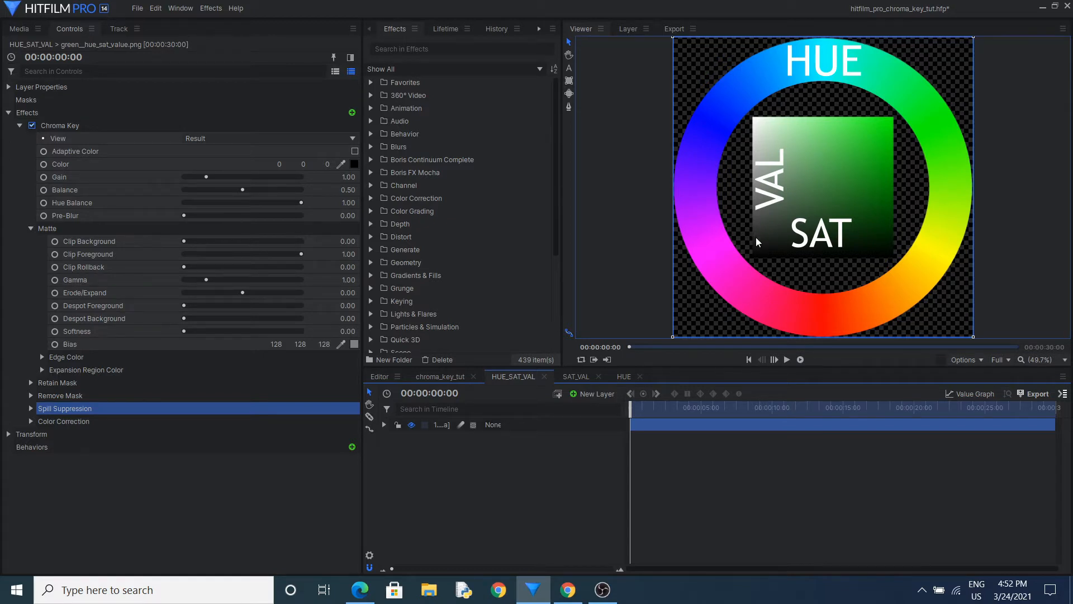
pyautogui.click(341, 165)
pyautogui.click(889, 126)
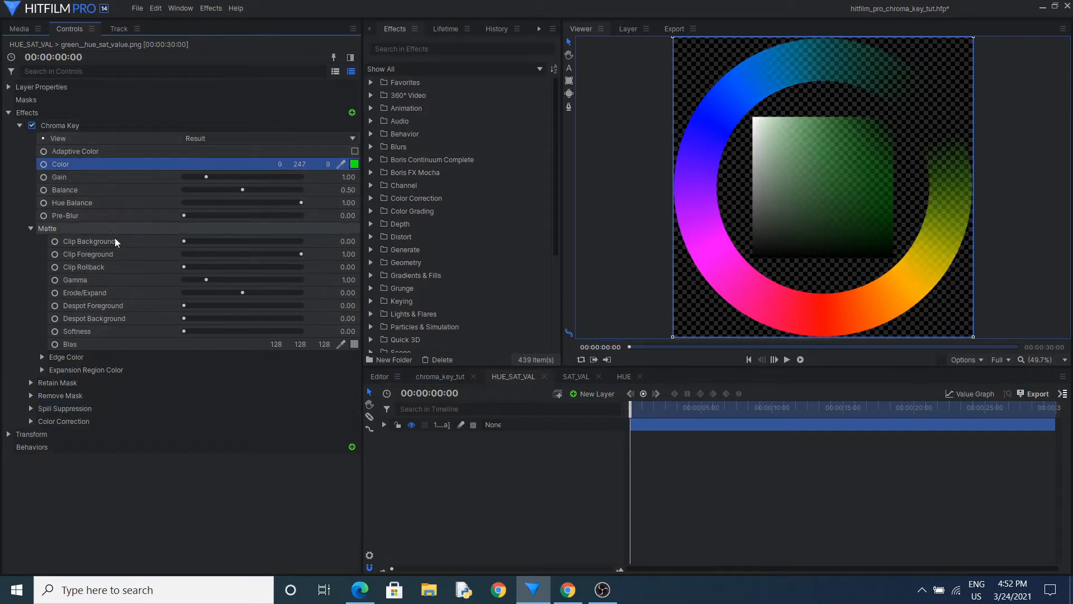
pyautogui.click(208, 139)
pyautogui.click(217, 173)
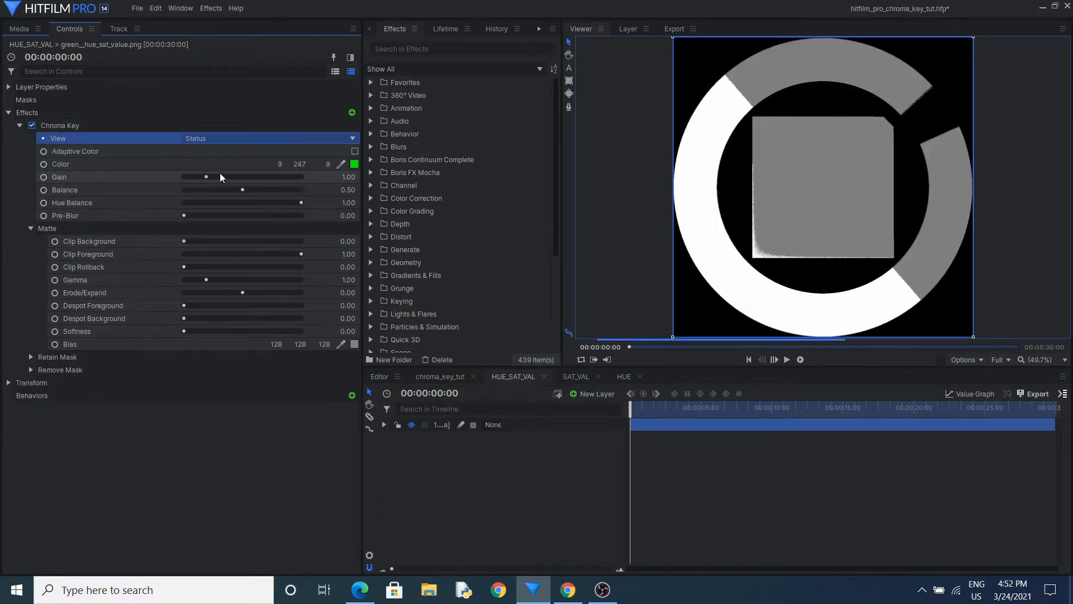
# Set the color chart's Chroma Key Gain to 2.00 and Balance to 0.15
pyautogui.click(126, 242)
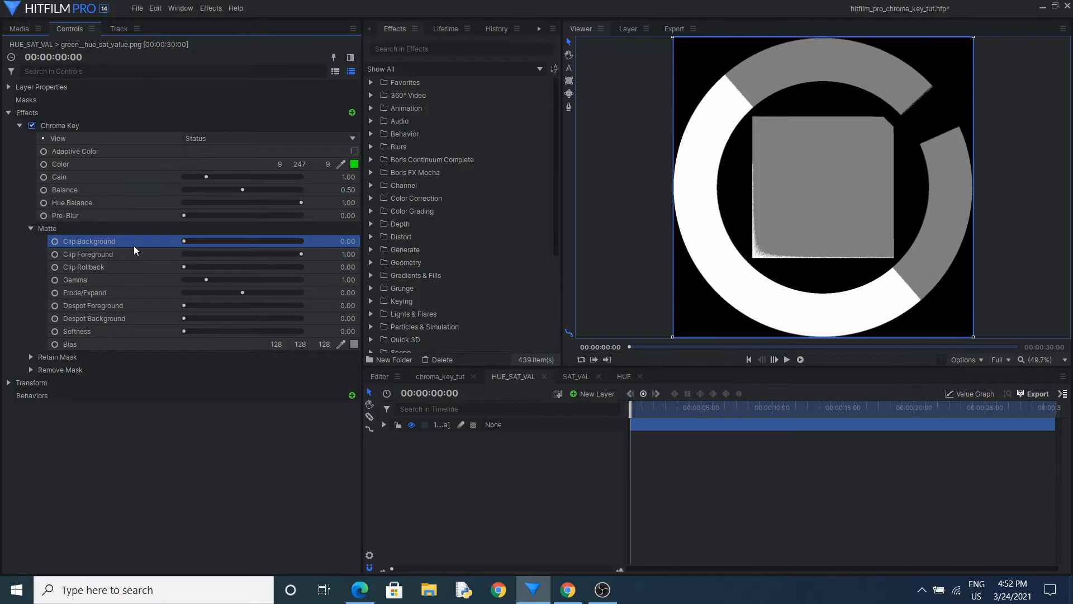
pyautogui.click(120, 177)
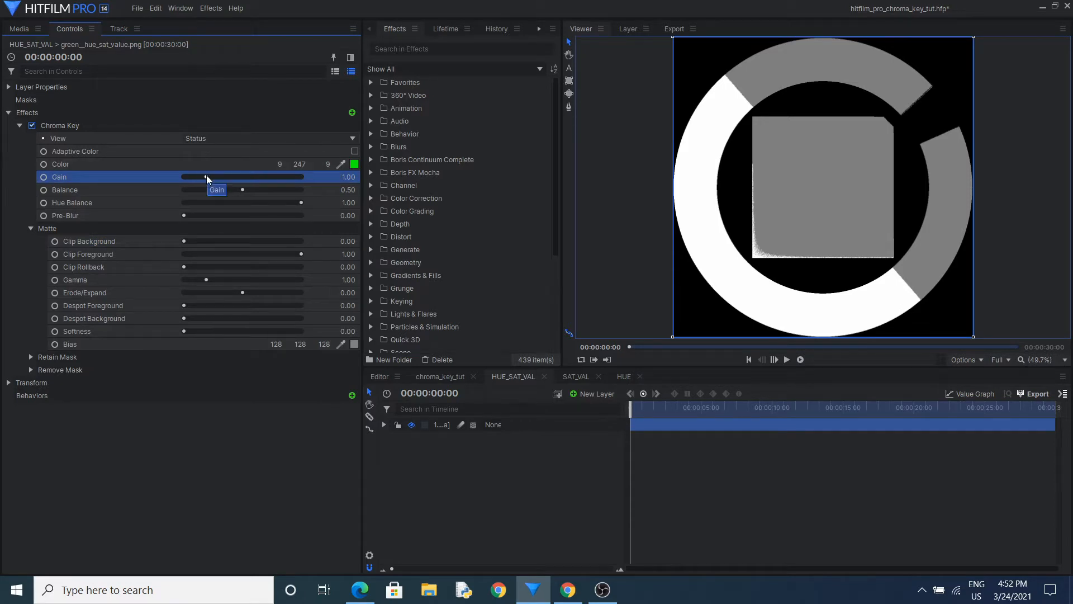
pyautogui.moveTo(206, 177); pyautogui.dragTo(231, 177)
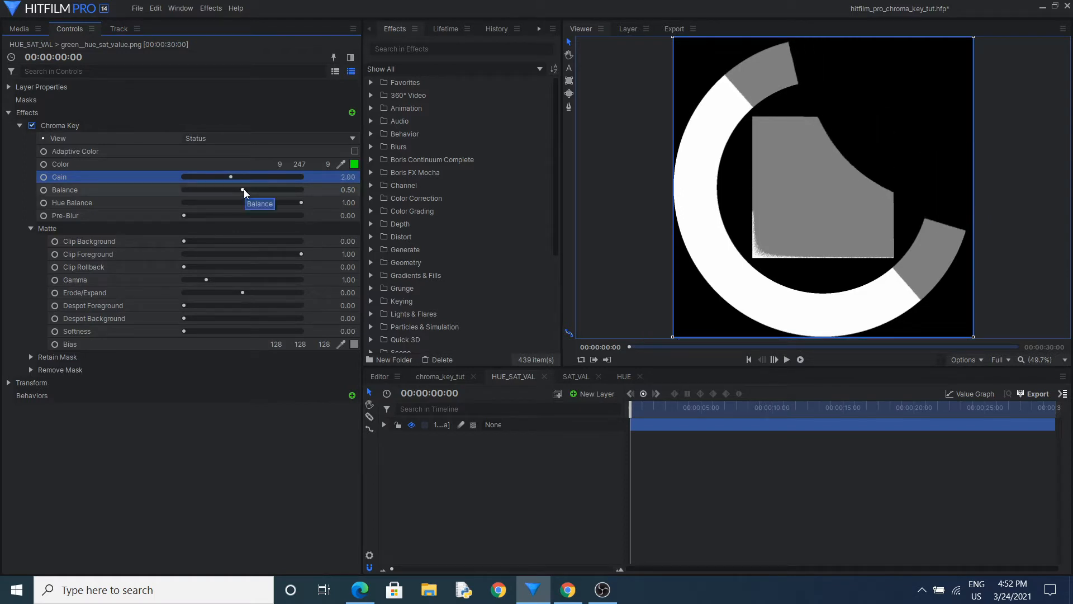
pyautogui.moveTo(244, 189); pyautogui.dragTo(187, 193)
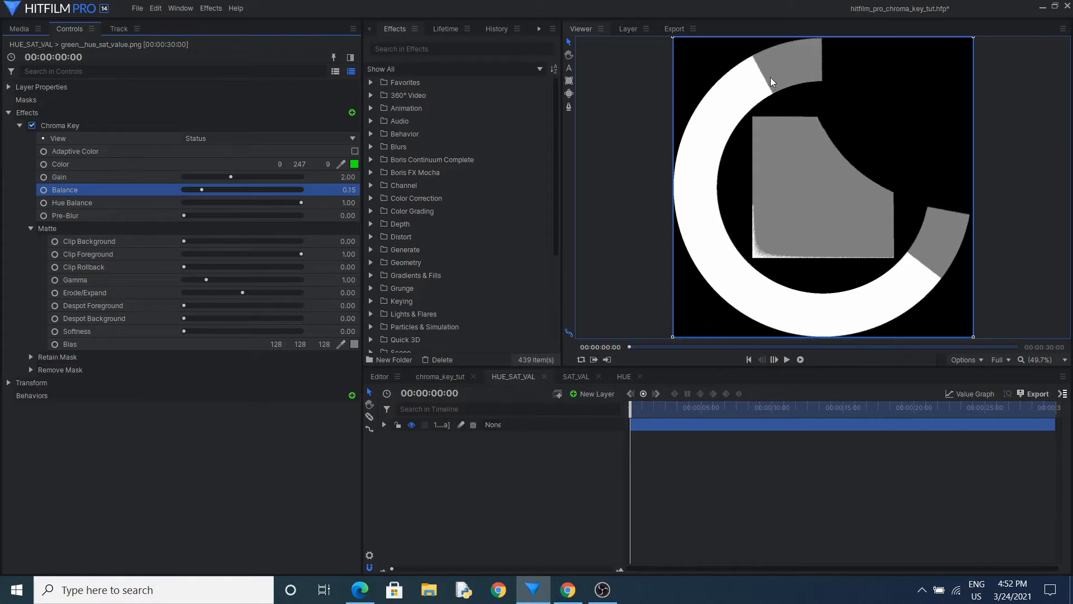
# Set the chart's matte Clip Background to 0.43 and Clip Foreground to 0.79
pyautogui.click(137, 242)
pyautogui.click(136, 254)
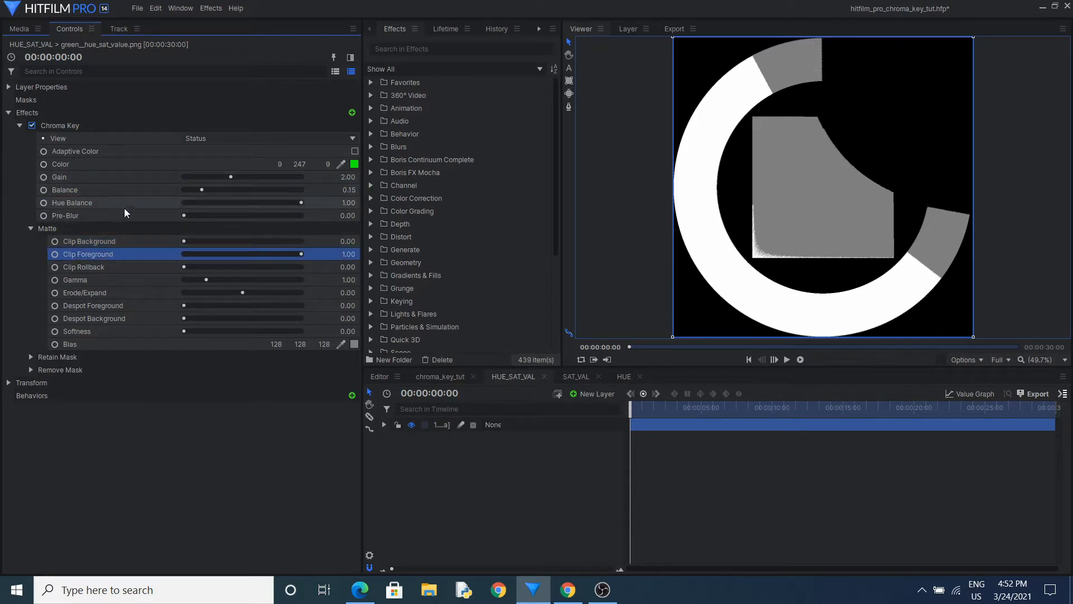
pyautogui.click(184, 243)
pyautogui.moveTo(185, 240); pyautogui.dragTo(235, 243)
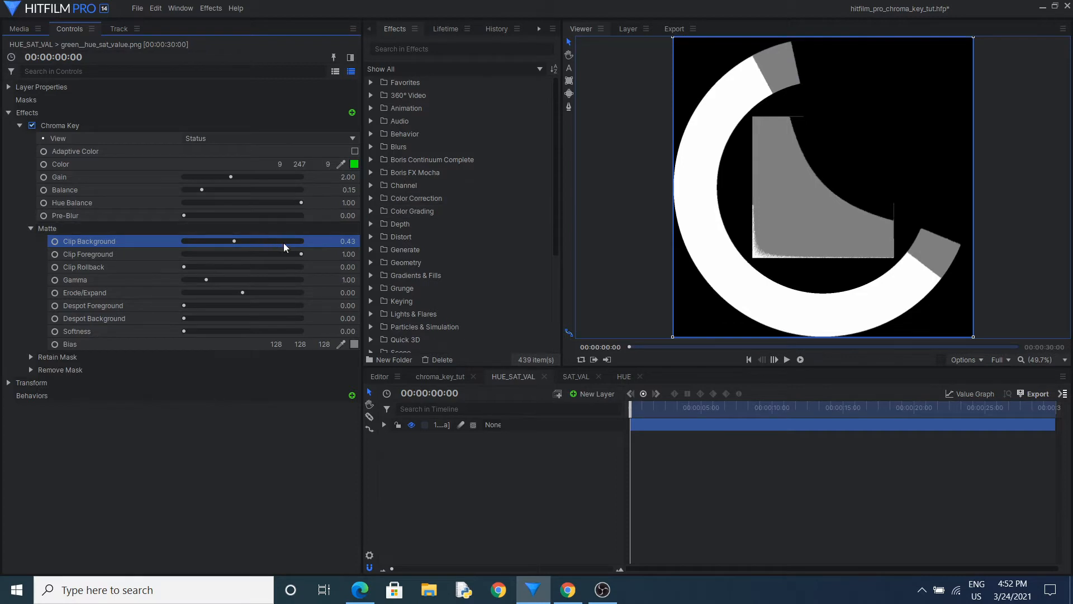
pyautogui.moveTo(300, 253); pyautogui.dragTo(277, 256)
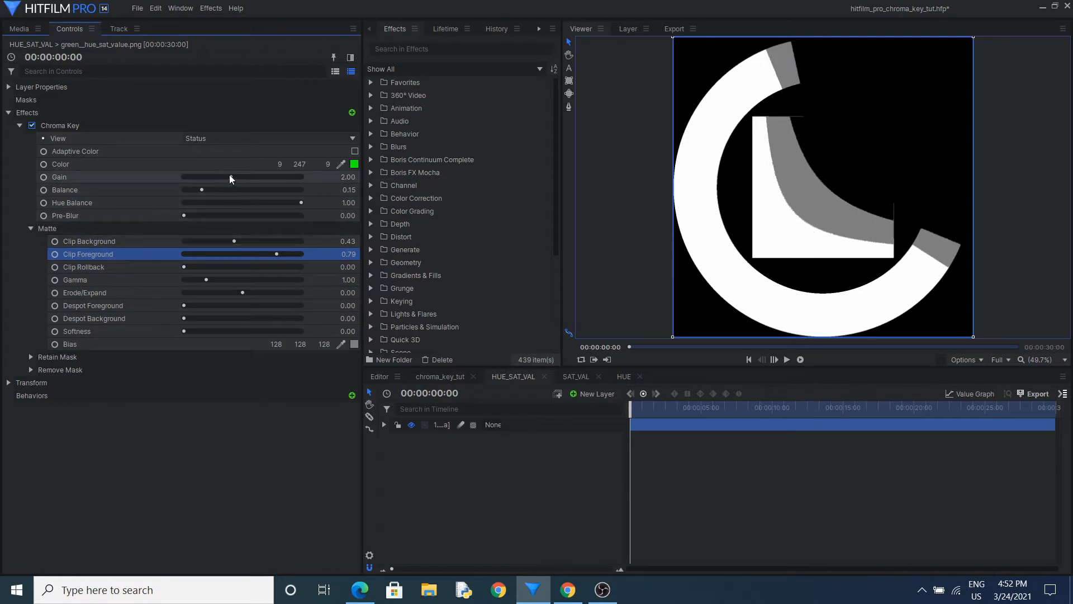
# Readjust the chart's key to Gain 2.25, Balance 0.36, Clip Background 0.13 and Clip Foreground 0.59
pyautogui.moveTo(229, 175)
pyautogui.mouseDown()
pyautogui.moveTo(263, 174)
pyautogui.moveTo(217, 180)
pyautogui.moveTo(237, 182)
pyautogui.moveTo(205, 195)
pyautogui.moveTo(227, 193)
pyautogui.mouseUp()
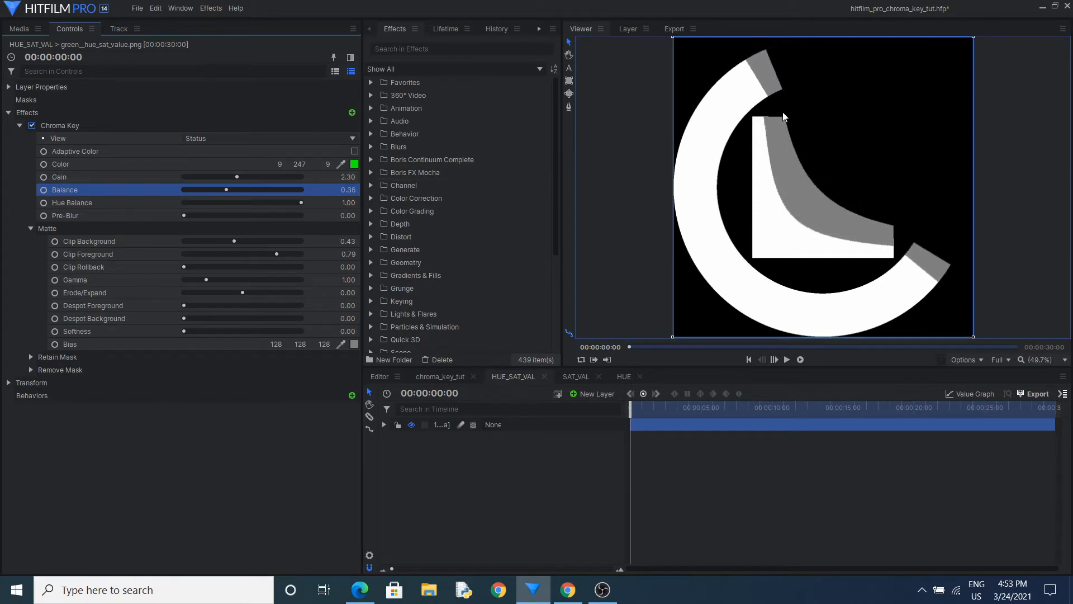
pyautogui.moveTo(238, 177)
pyautogui.mouseDown()
pyautogui.moveTo(256, 176)
pyautogui.moveTo(236, 179)
pyautogui.mouseUp()
pyautogui.click(143, 240)
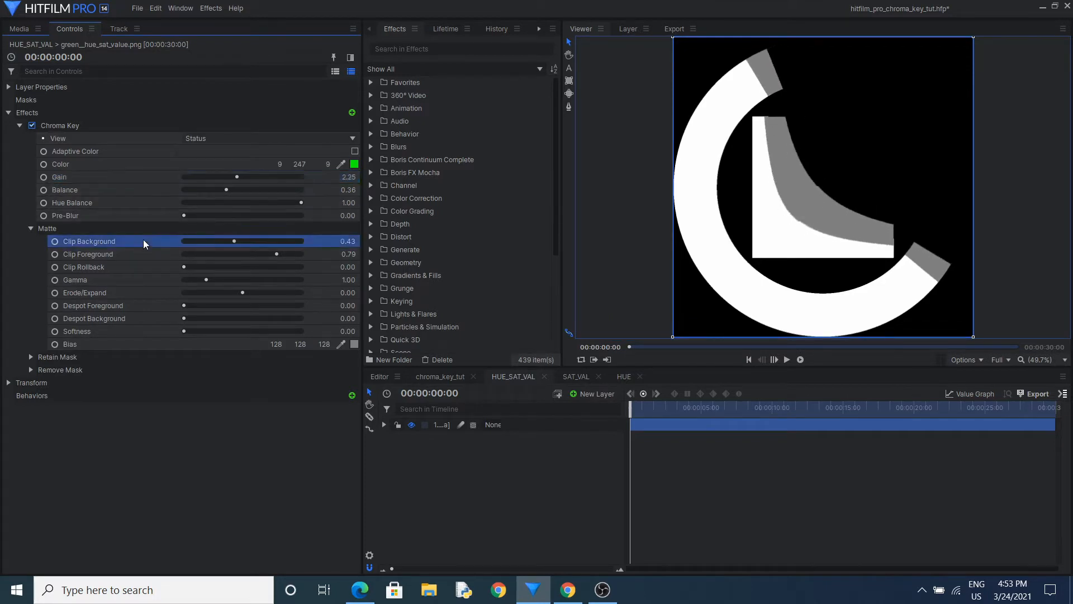
pyautogui.moveTo(234, 244); pyautogui.dragTo(256, 249)
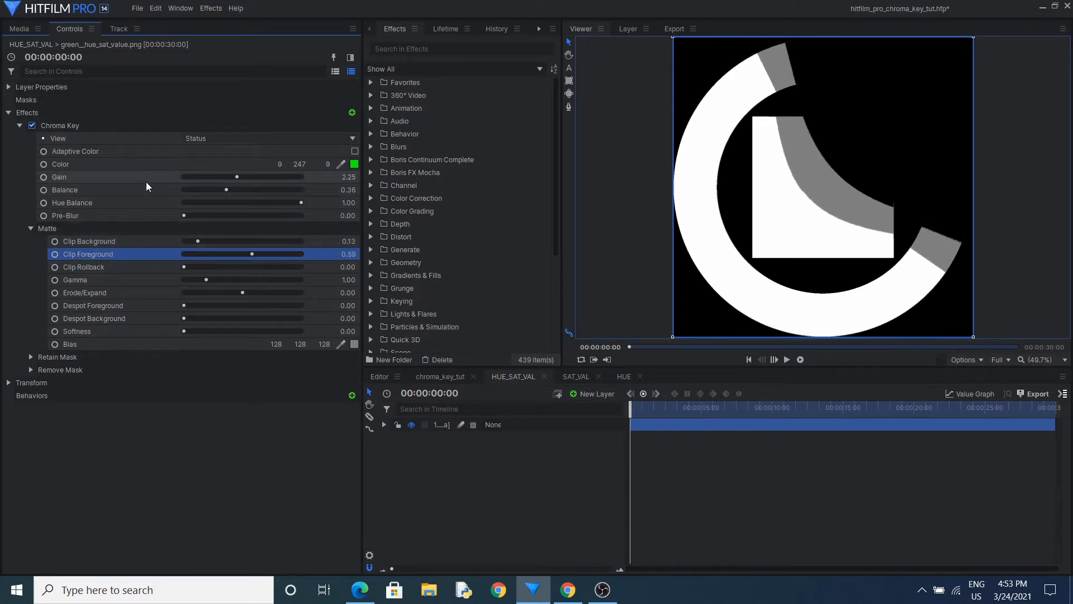
# Set the chart's Clip Foreground to 0.65 and Clip Rollback to 9.00
pyautogui.click(132, 268)
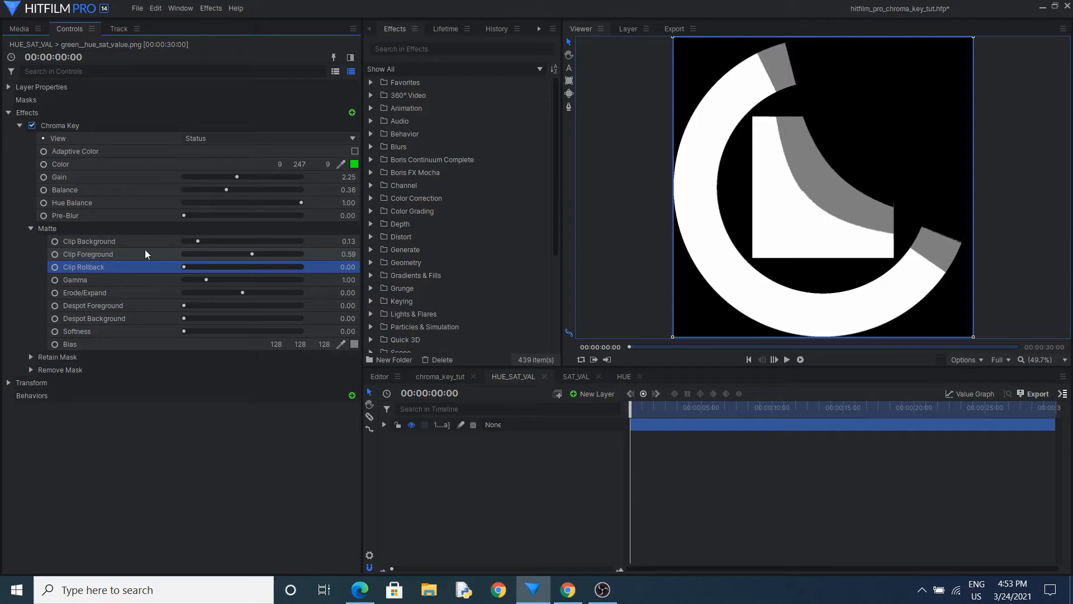
pyautogui.moveTo(243, 254); pyautogui.dragTo(342, 255)
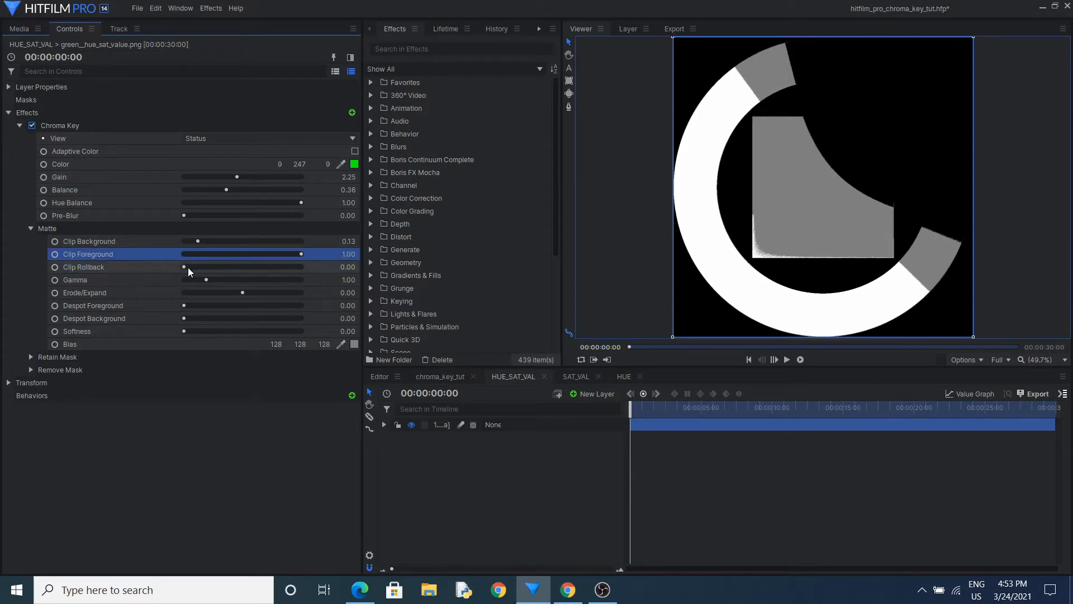
pyautogui.moveTo(184, 267)
pyautogui.mouseDown()
pyautogui.moveTo(299, 272)
pyautogui.moveTo(180, 281)
pyautogui.mouseUp()
pyautogui.moveTo(300, 254); pyautogui.dragTo(259, 254)
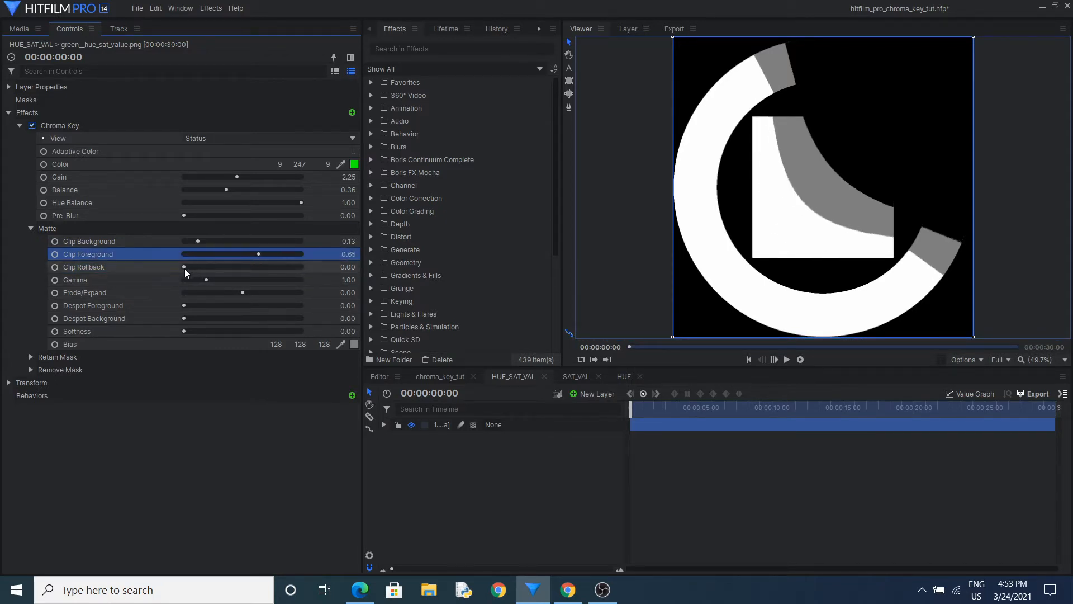
pyautogui.moveTo(186, 269)
pyautogui.mouseDown()
pyautogui.moveTo(211, 270)
pyautogui.moveTo(194, 267)
pyautogui.mouseUp()
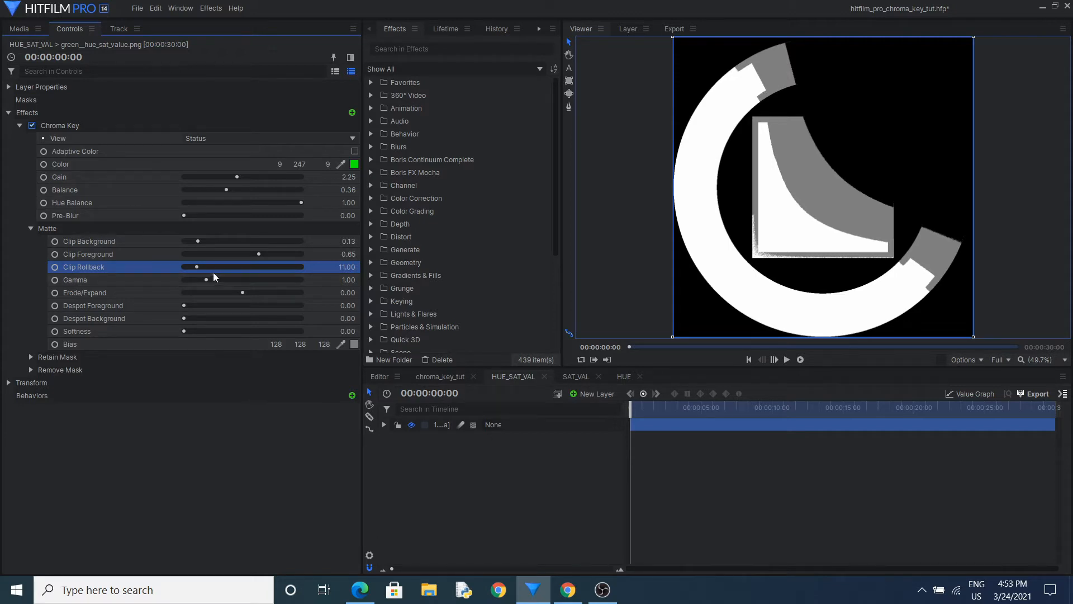
pyautogui.moveTo(213, 272)
pyautogui.mouseDown()
pyautogui.moveTo(201, 264)
pyautogui.moveTo(194, 273)
pyautogui.mouseUp()
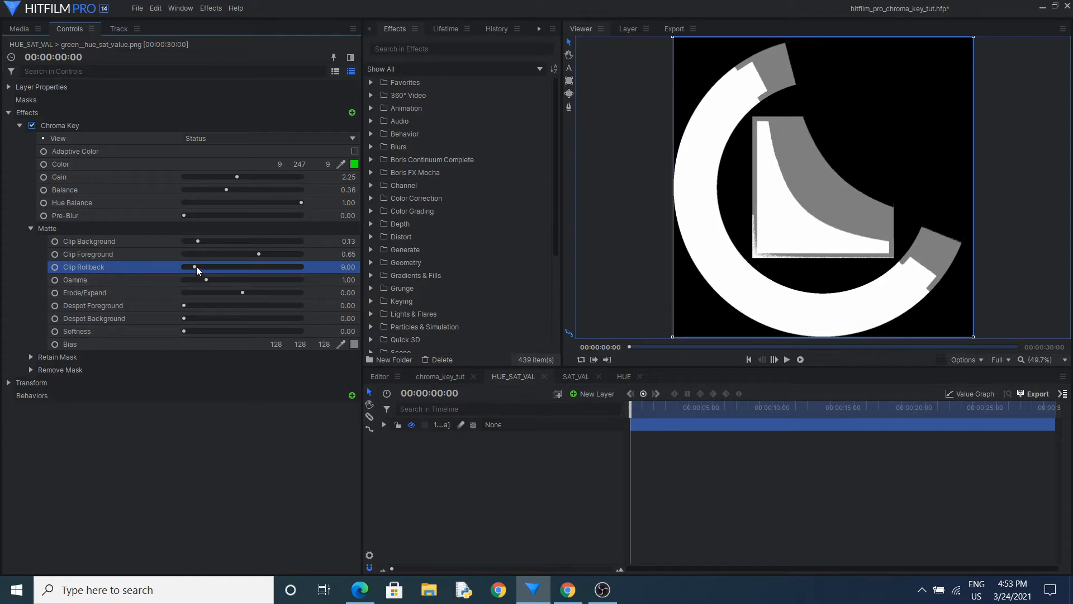
pyautogui.moveTo(196, 267)
pyautogui.mouseDown()
pyautogui.moveTo(207, 268)
pyautogui.moveTo(195, 267)
pyautogui.mouseUp()
# In the chroma_key_tut composite, switch the footage's Chroma Key view to Matte and move the playhead to 00:00:01:29
pyautogui.click(438, 378)
pyautogui.click(548, 427)
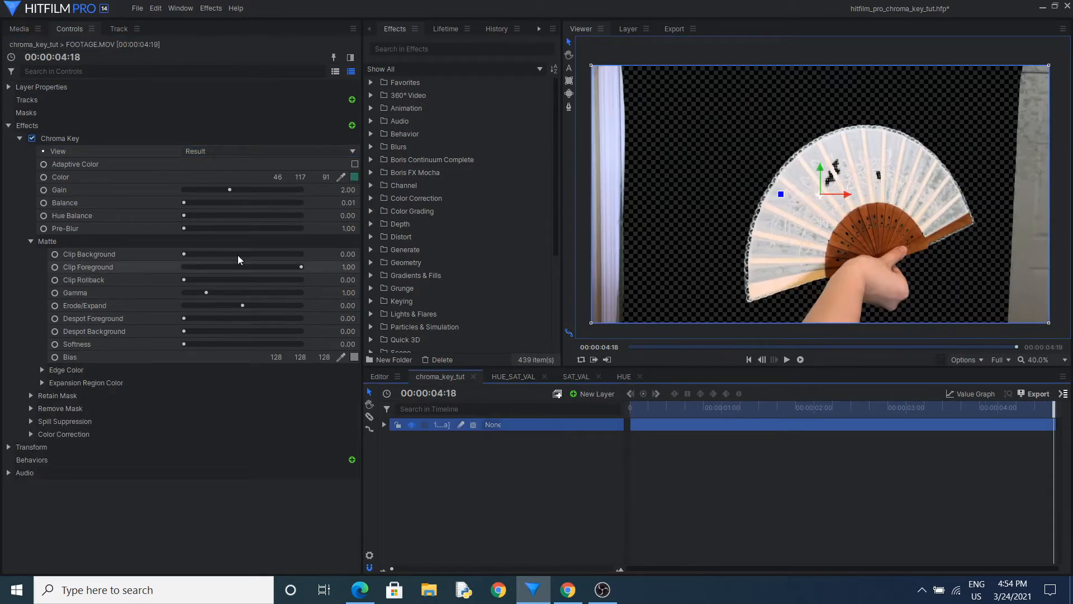
pyautogui.click(226, 151)
pyautogui.click(218, 197)
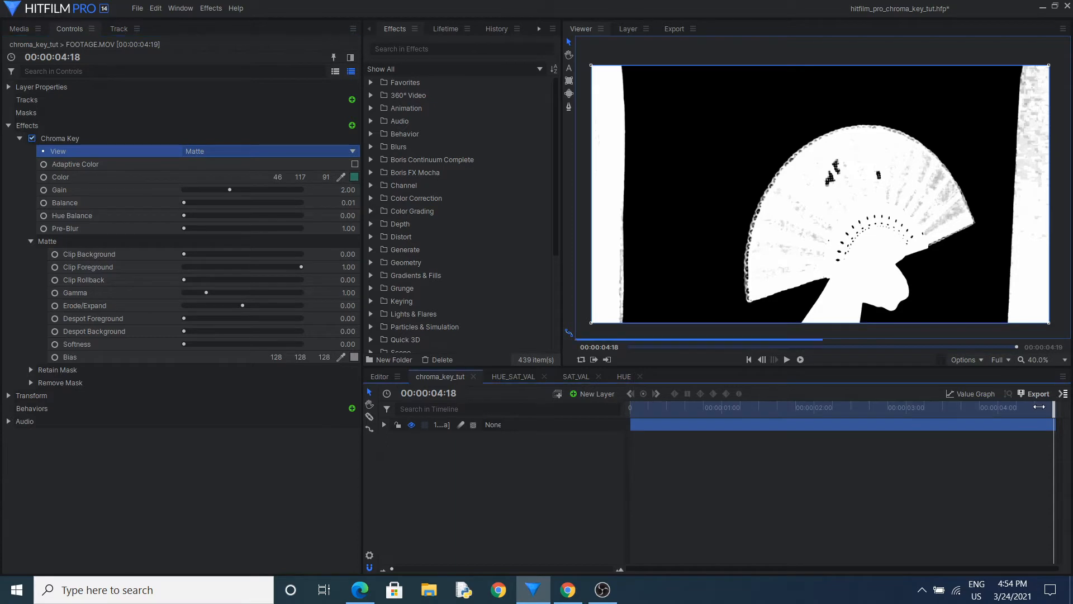
pyautogui.moveTo(1052, 406); pyautogui.dragTo(810, 399)
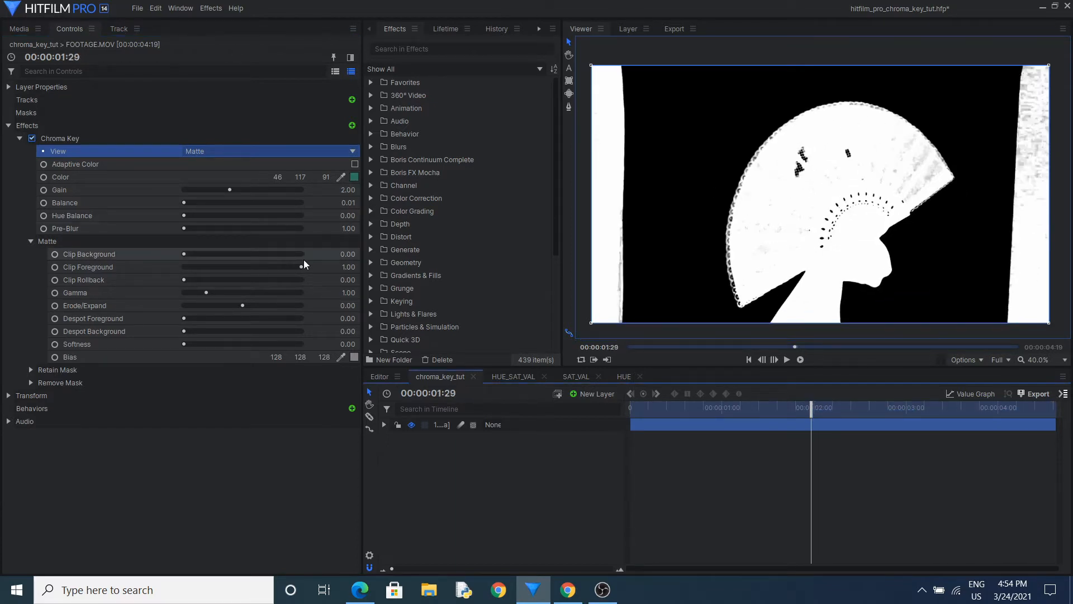
# Set the footage's Clip Foreground to 0.65 and inspect the fan's lace edge in the matte
pyautogui.moveTo(300, 266); pyautogui.dragTo(259, 267)
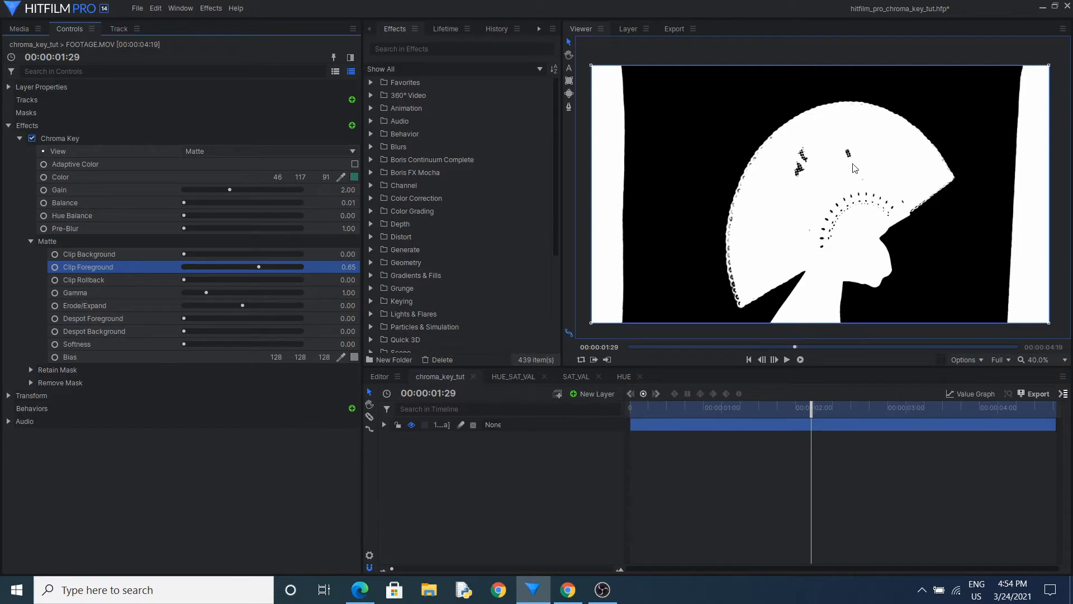
pyautogui.scroll(3, 785, 146)
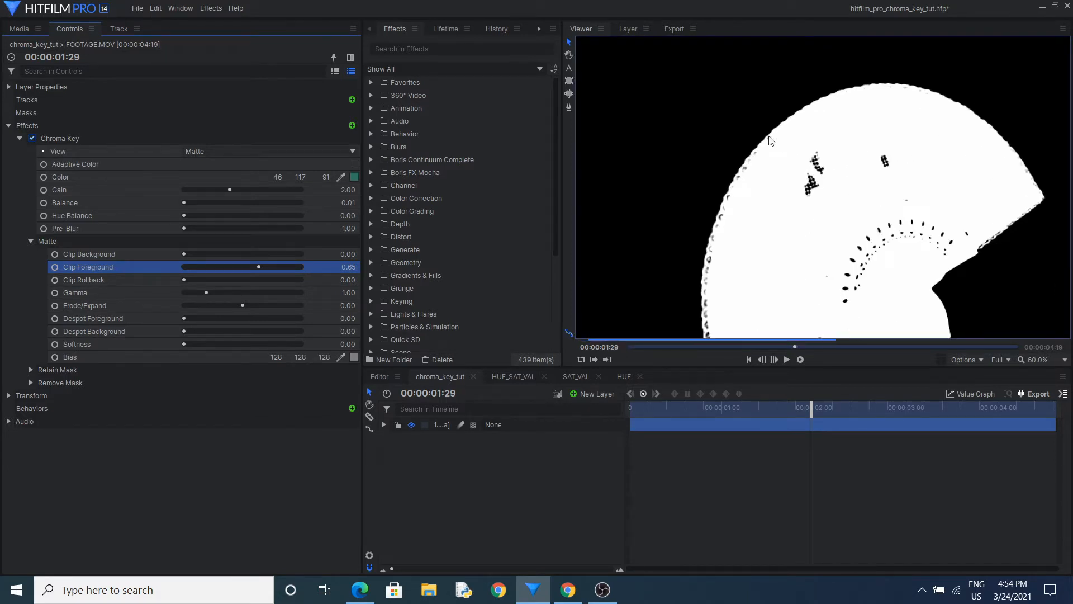
pyautogui.scroll(3, 785, 146)
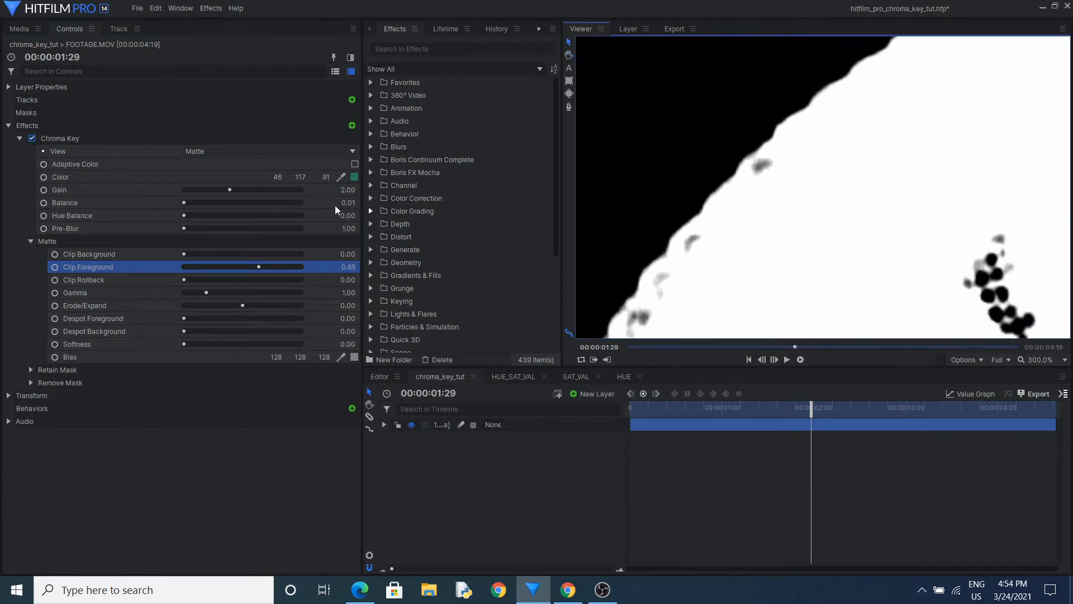
# Compare the fan's lace edge in the Source view with the Matte view
pyautogui.click(258, 151)
pyautogui.click(258, 166)
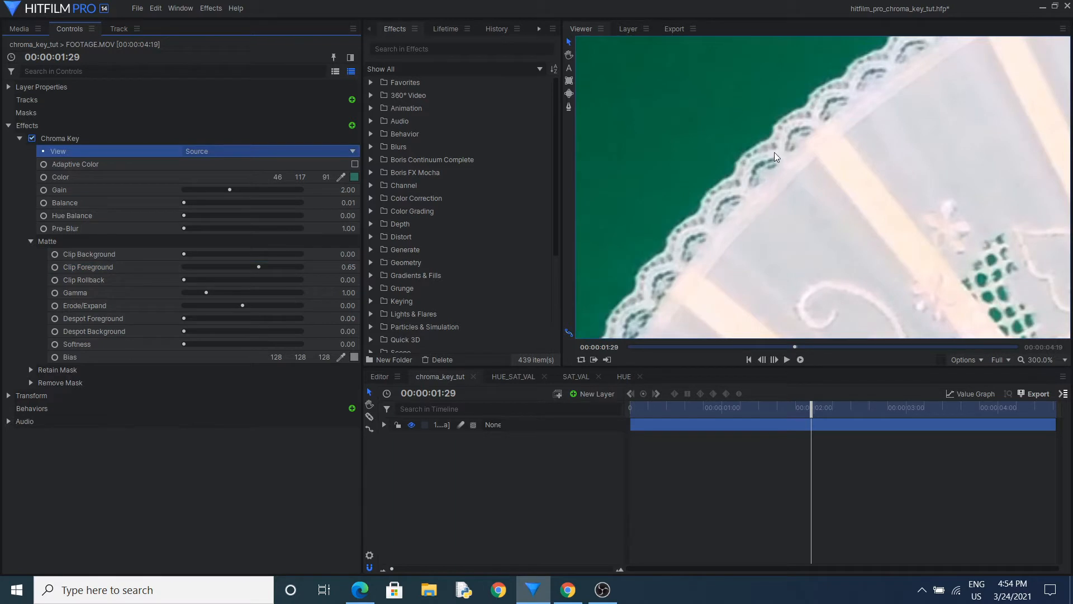
pyautogui.click(232, 151)
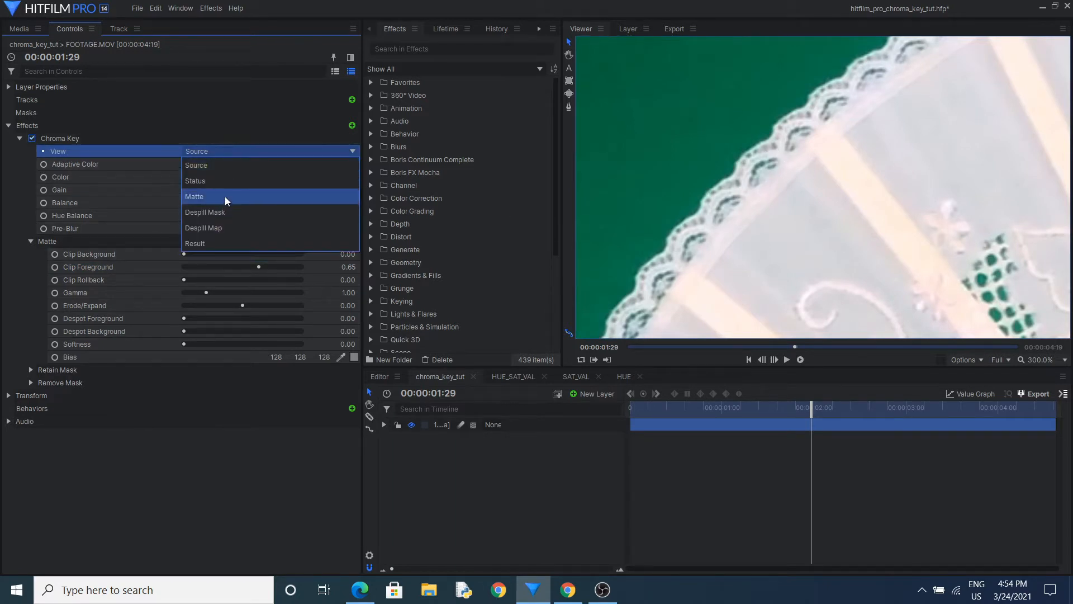
pyautogui.click(225, 196)
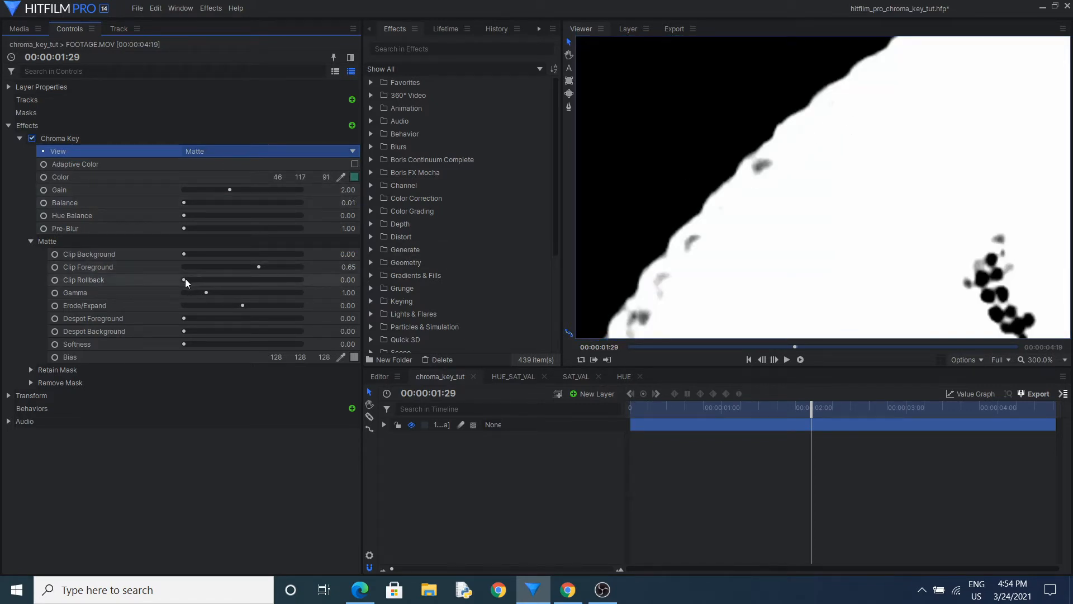
# Set the footage's Clip Rollback to 10.00 to recover the lace edge detail in the matte
pyautogui.moveTo(183, 279); pyautogui.dragTo(194, 277)
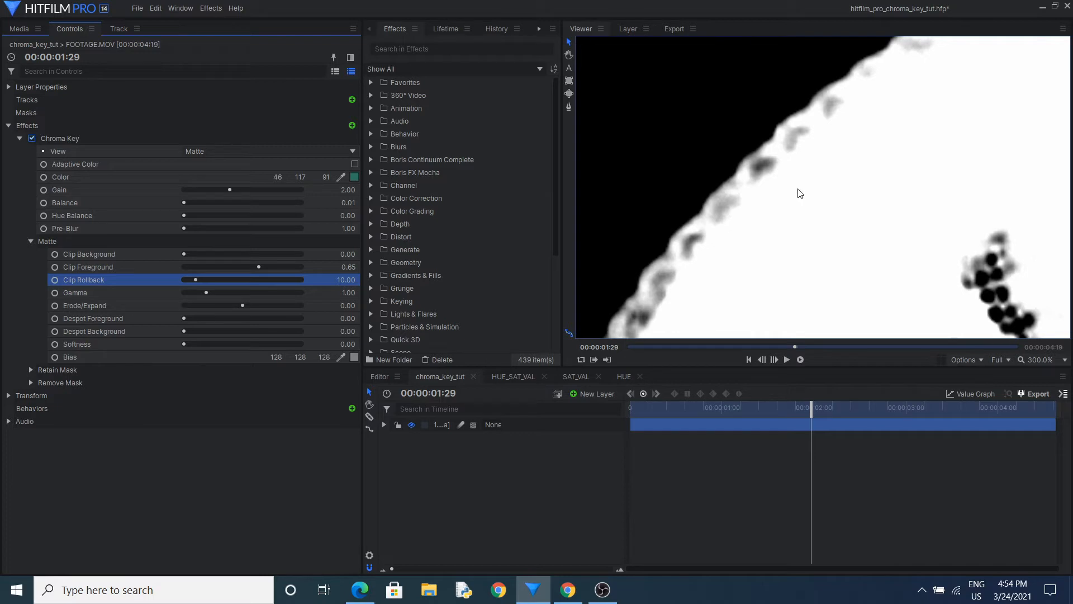
pyautogui.scroll(-6, 658, 210)
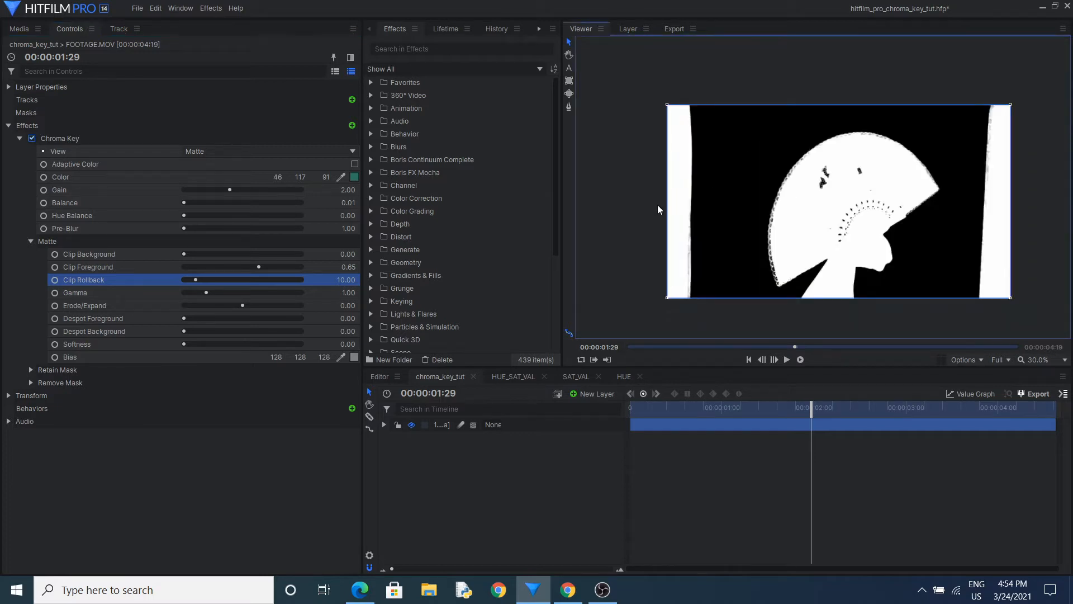
pyautogui.click(125, 293)
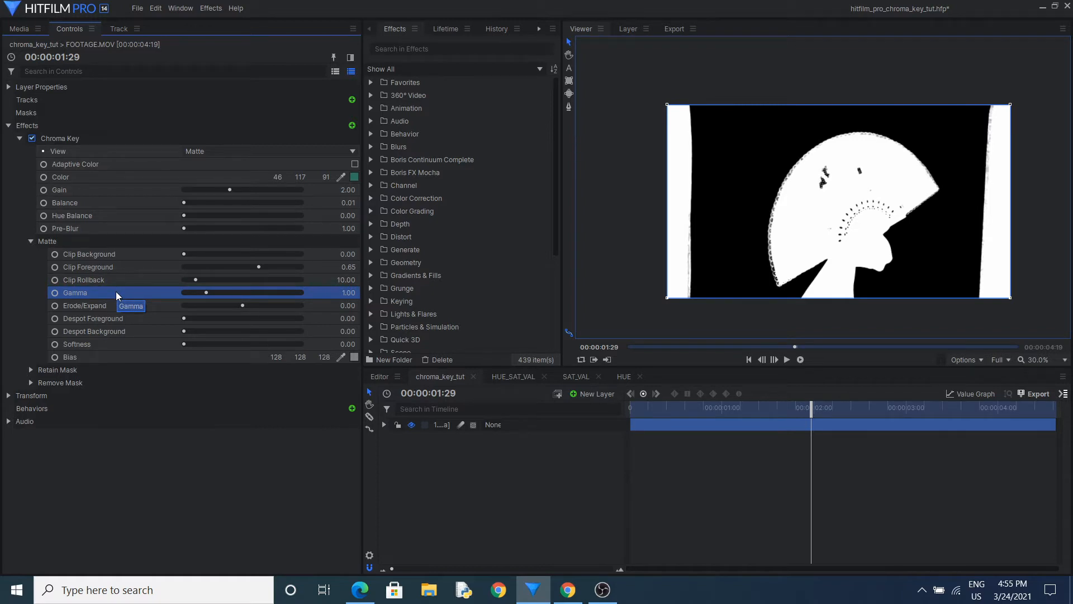
# In the HUE_SAT_VAL composite, reset the color chart's Chroma Key effect to its defaults
pyautogui.click(510, 376)
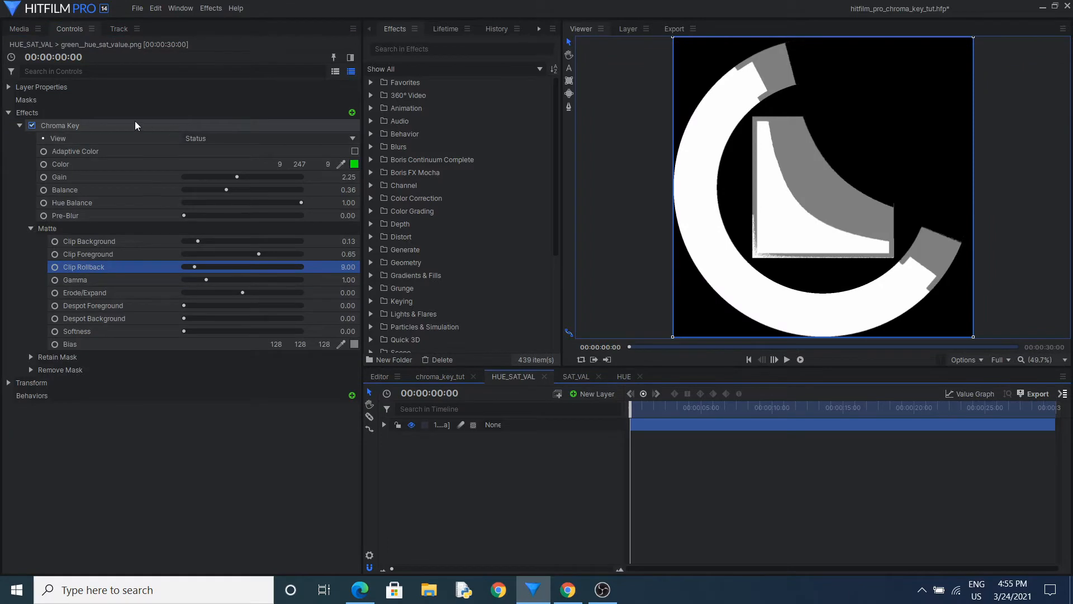
pyautogui.rightClick(136, 122)
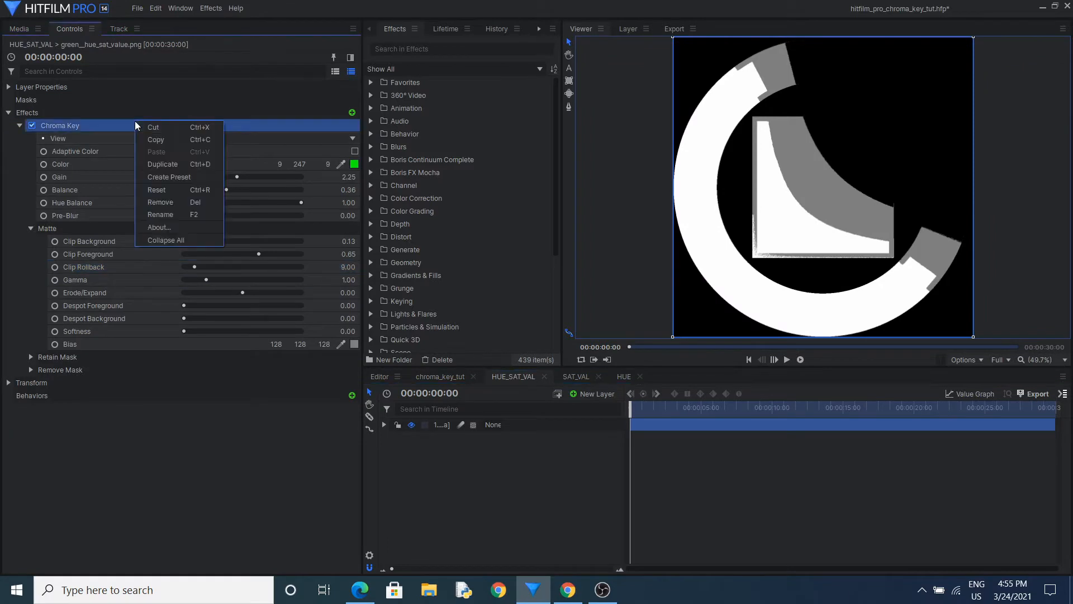
pyautogui.click(168, 193)
# Sample the chart's saturated green as the Chroma Key color and switch the effect's view to Matte
pyautogui.click(340, 163)
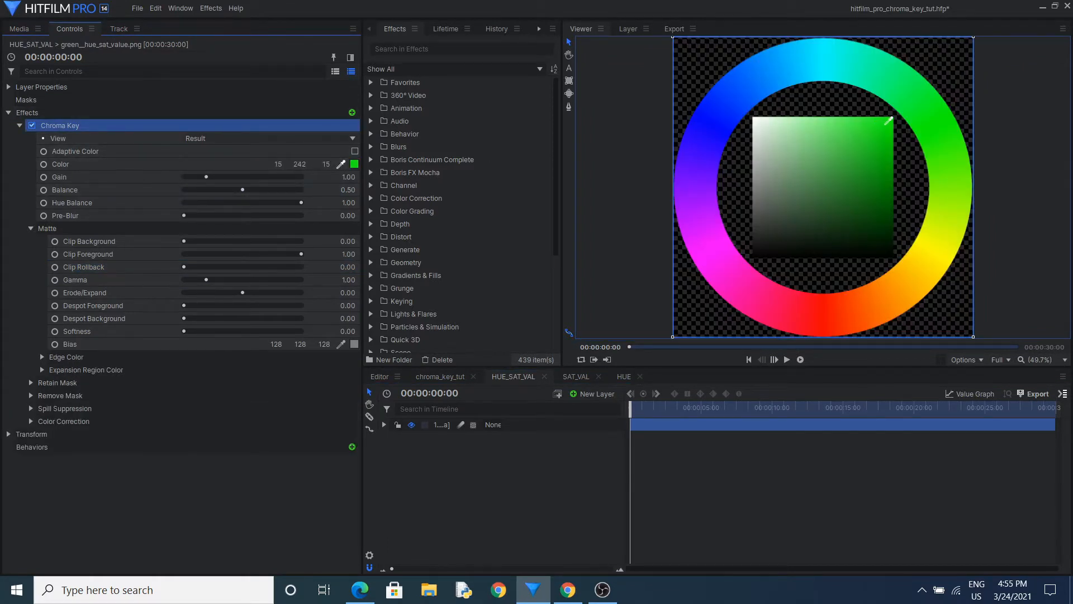
pyautogui.click(885, 123)
pyautogui.click(230, 140)
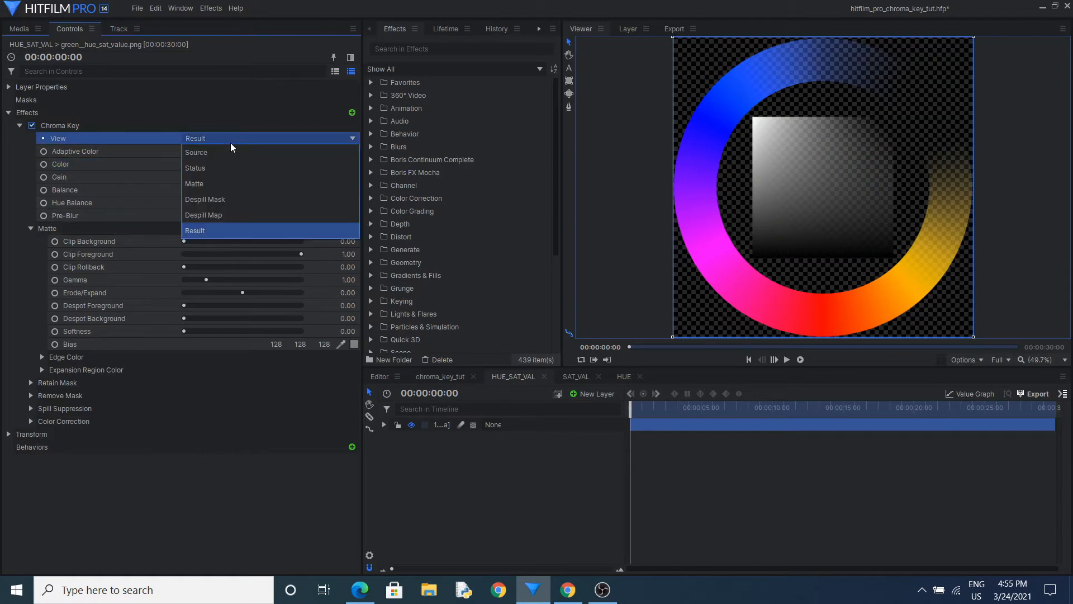
pyautogui.click(226, 182)
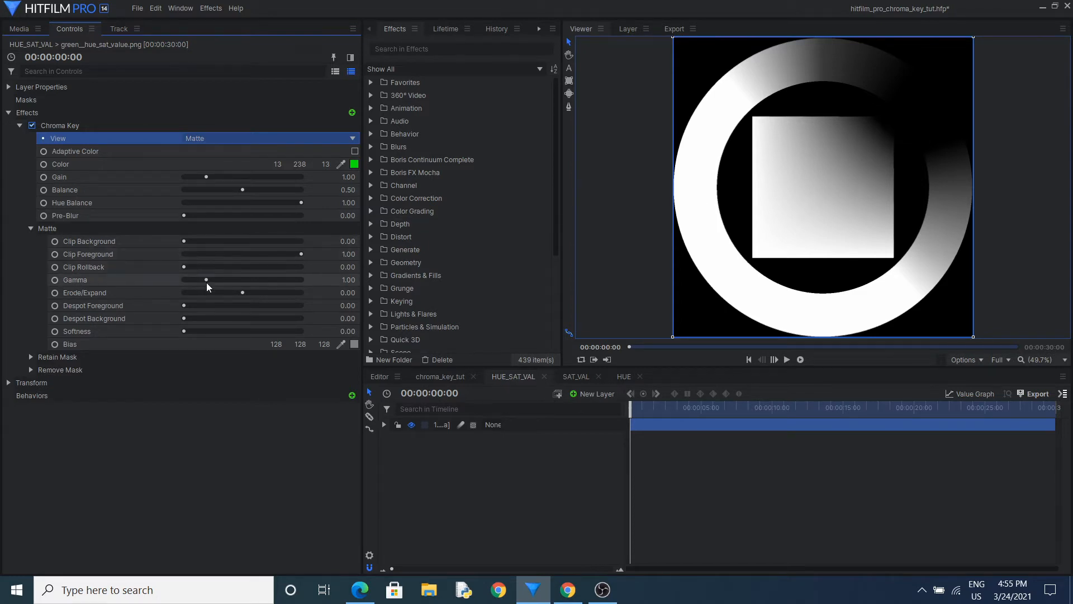
# Compare the chart's matte with Gamma at 3.95, 0.01 and 1.95
pyautogui.moveTo(206, 279); pyautogui.dragTo(275, 280)
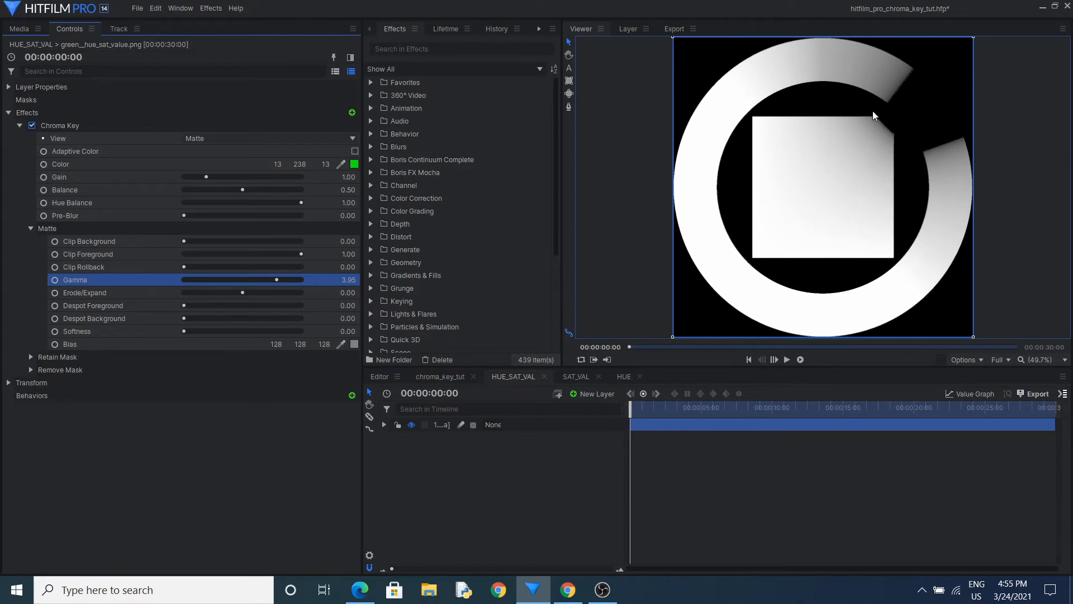
pyautogui.moveTo(278, 279); pyautogui.dragTo(184, 282)
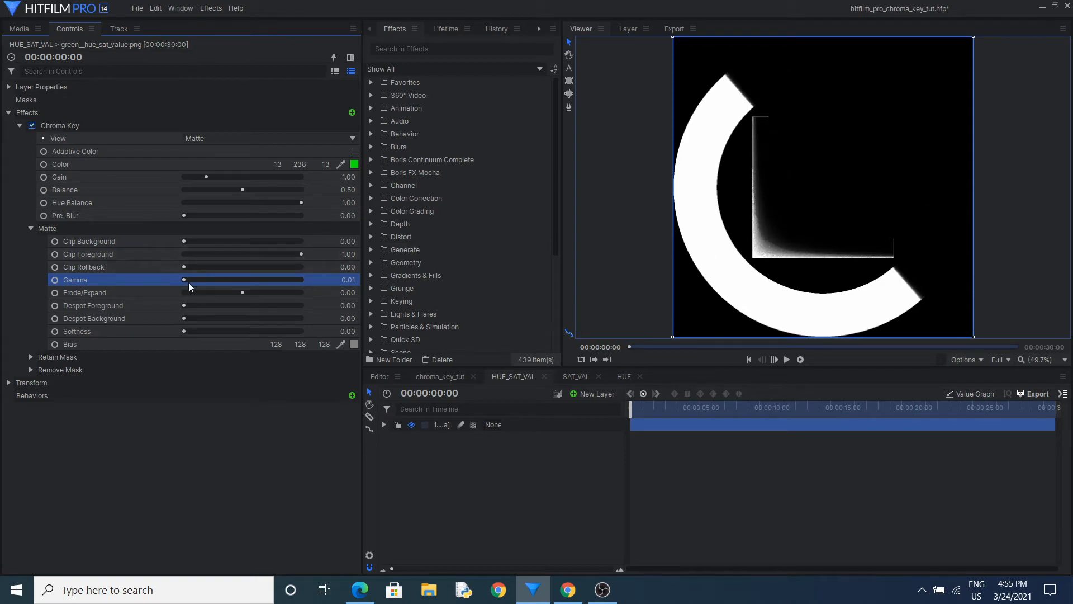
pyautogui.moveTo(189, 283); pyautogui.dragTo(228, 280)
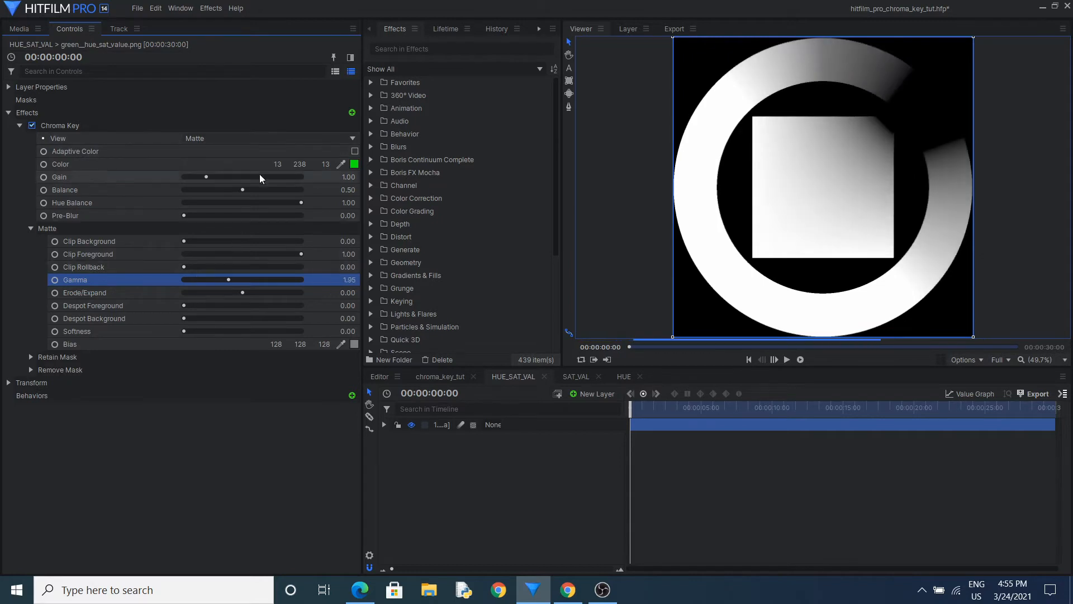
# Switch the chart's view to Status, compare Gamma at 4.05 and 0.06, and set it to 2.10
pyautogui.click(249, 139)
pyautogui.click(234, 167)
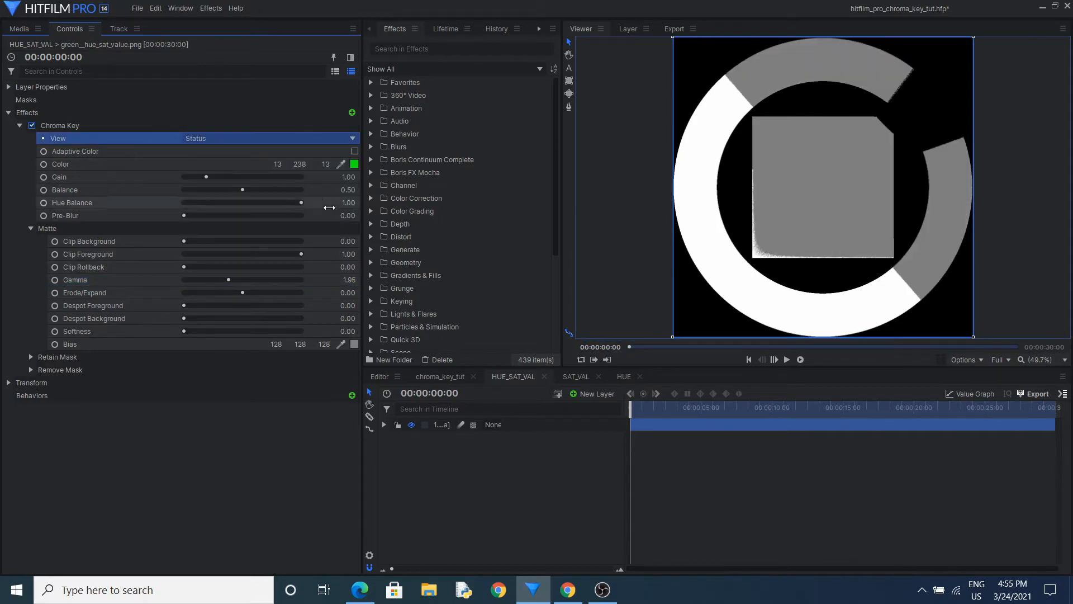
pyautogui.moveTo(230, 279); pyautogui.dragTo(279, 284)
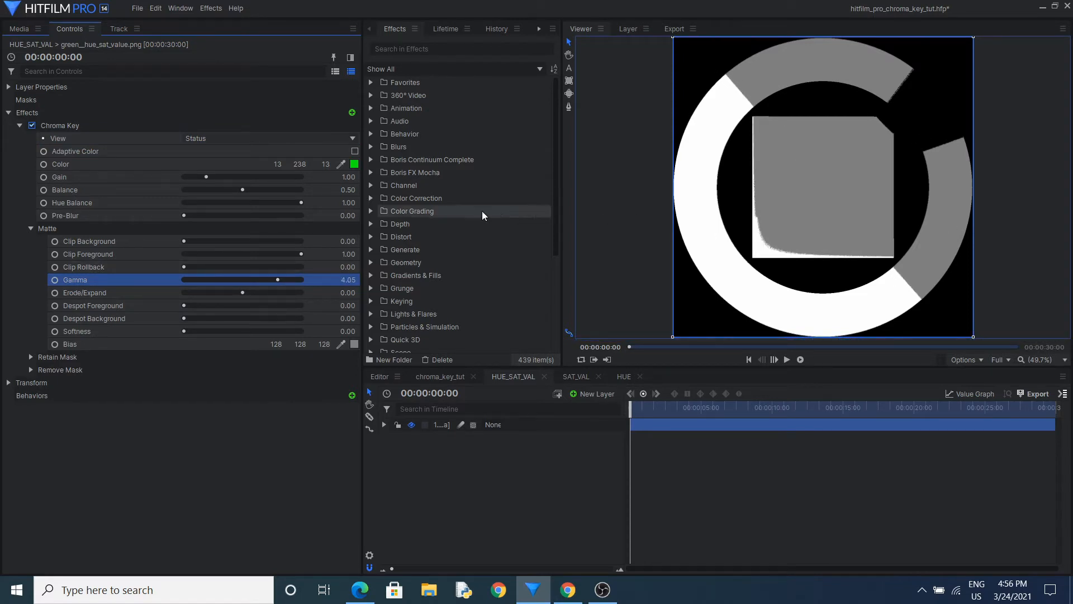
pyautogui.moveTo(277, 279); pyautogui.dragTo(184, 283)
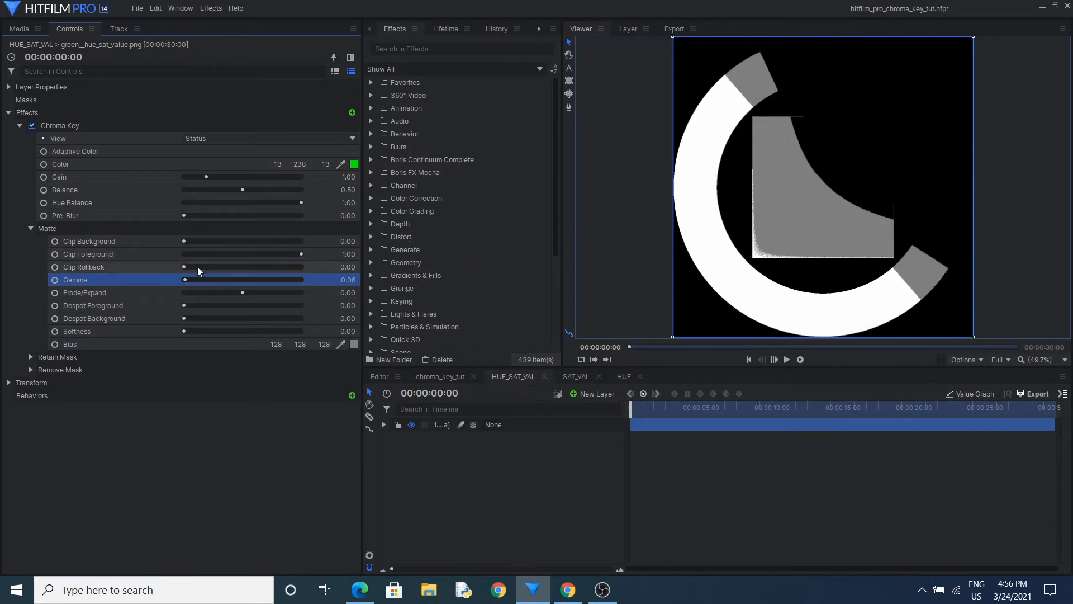
pyautogui.moveTo(186, 280); pyautogui.dragTo(249, 274)
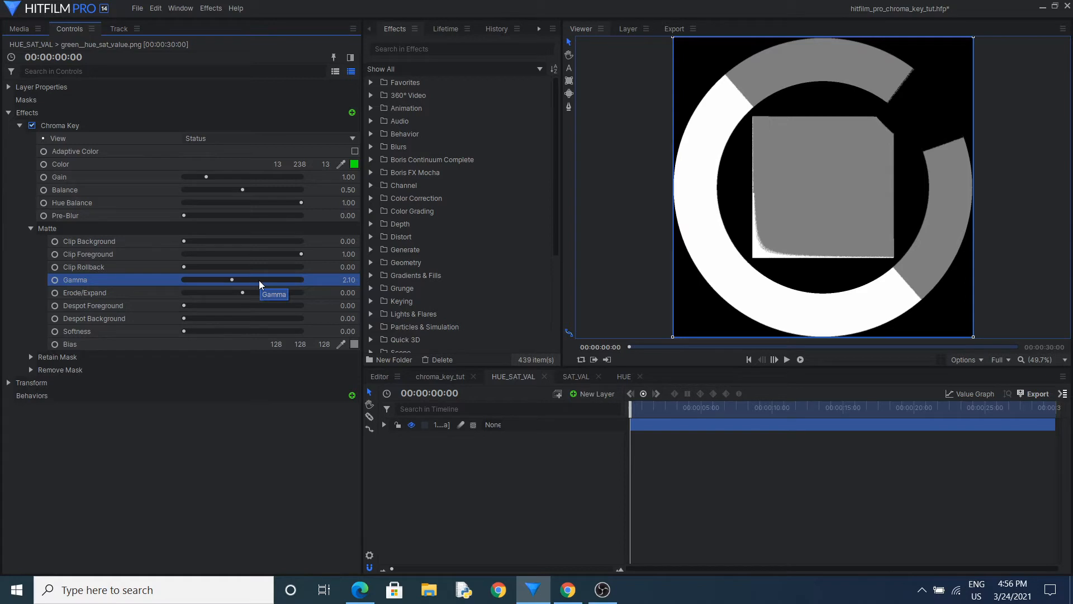
# Switch the chart's Chroma Key view back to Matte
pyautogui.click(326, 138)
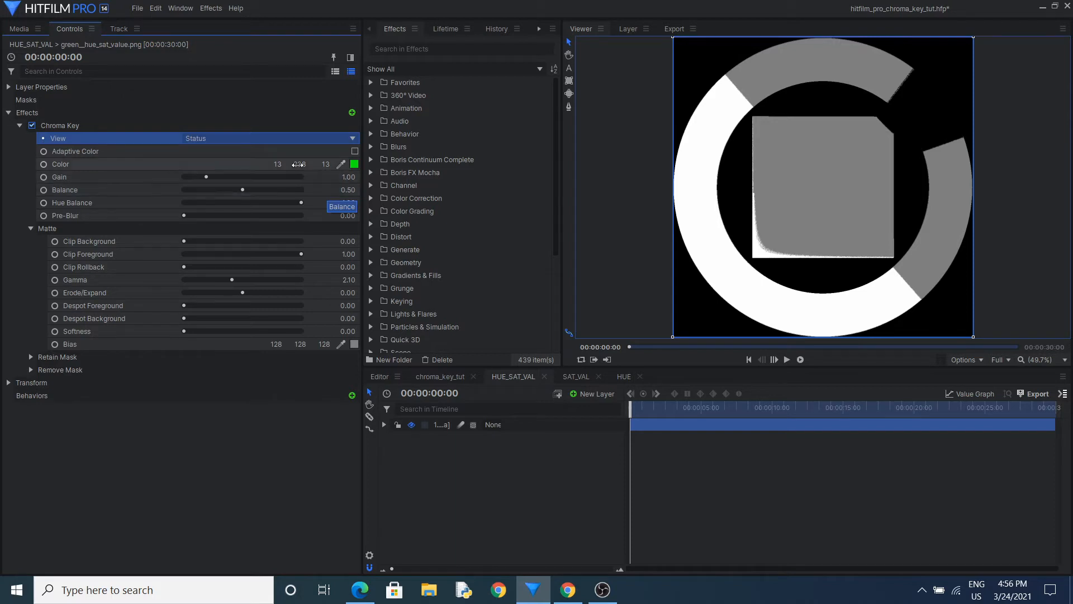
pyautogui.click(260, 138)
pyautogui.click(266, 187)
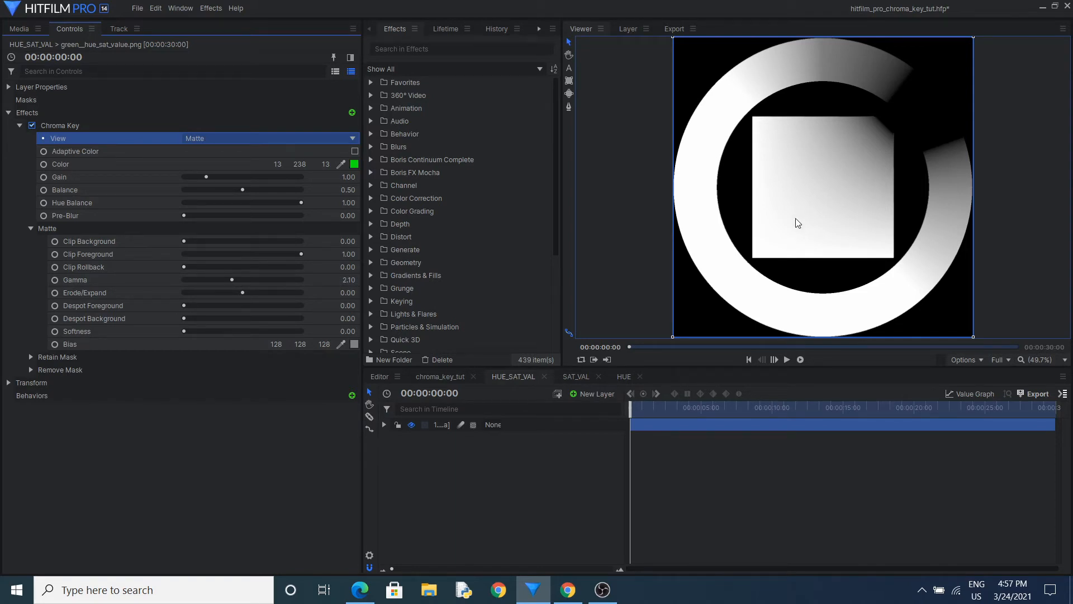
# Switch to the Desmos graph in Chrome and compare the gamma curve at g values 3.76, 4.1, 0.48, 0.25, 1.4 and 0.87
pyautogui.click(568, 589)
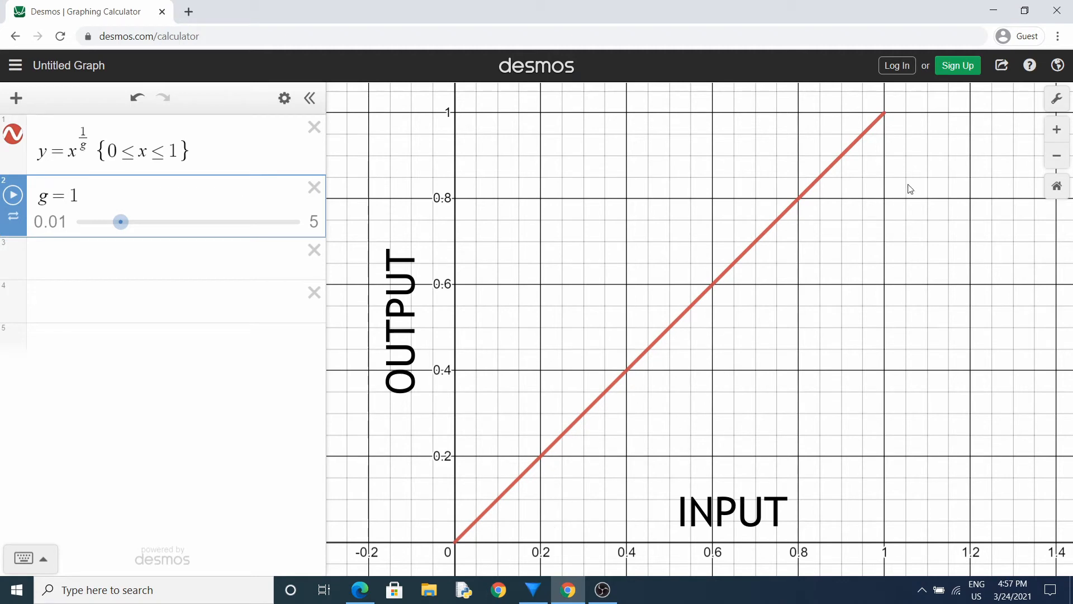
pyautogui.moveTo(122, 225); pyautogui.dragTo(248, 230)
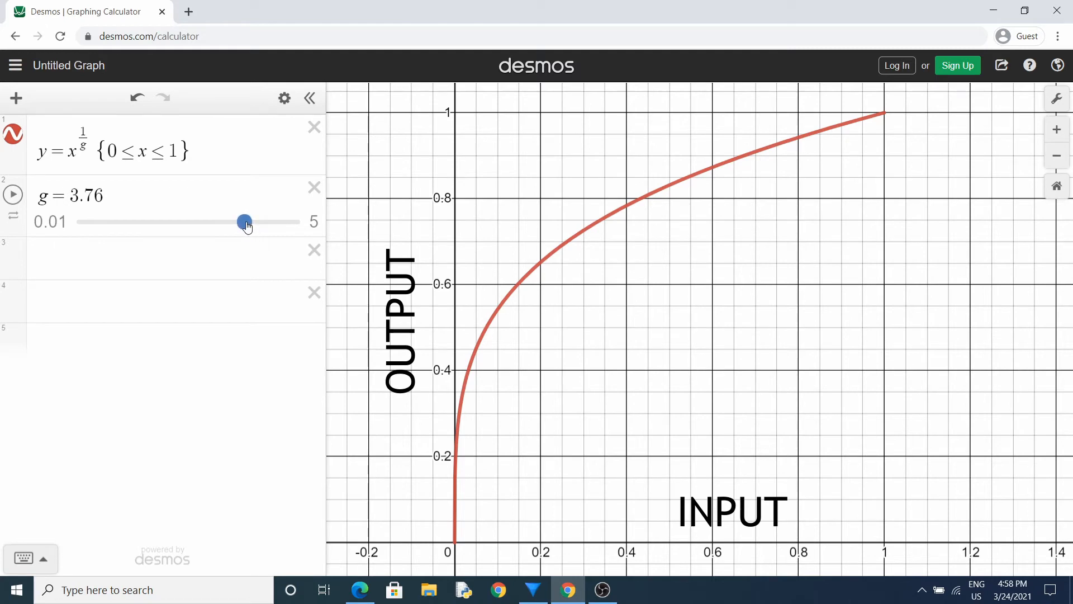
pyautogui.moveTo(244, 221); pyautogui.dragTo(262, 225)
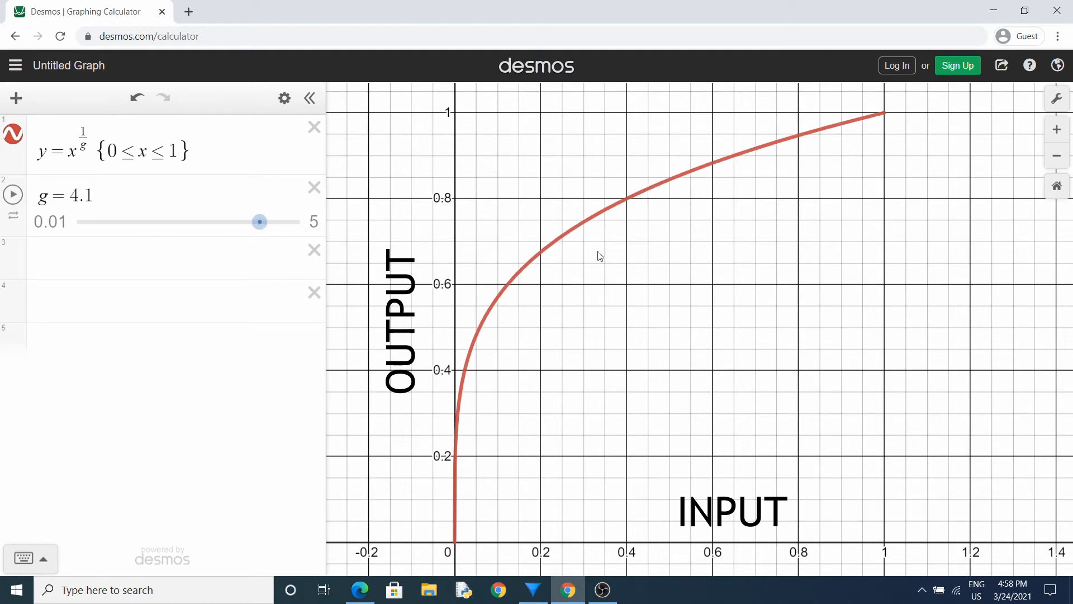
pyautogui.moveTo(260, 223); pyautogui.dragTo(103, 236)
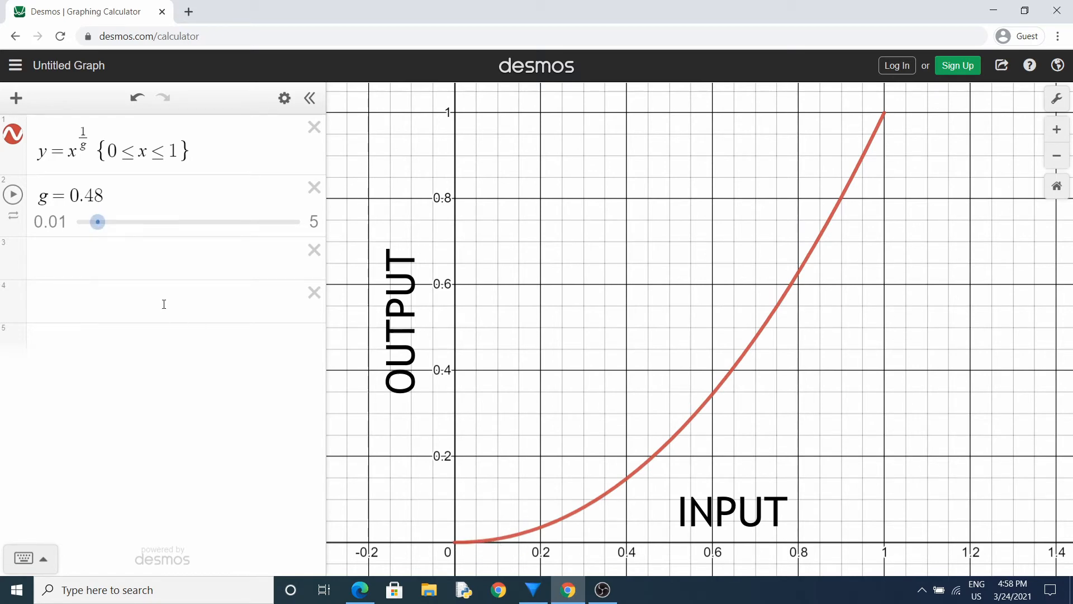
pyautogui.moveTo(97, 222); pyautogui.dragTo(88, 222)
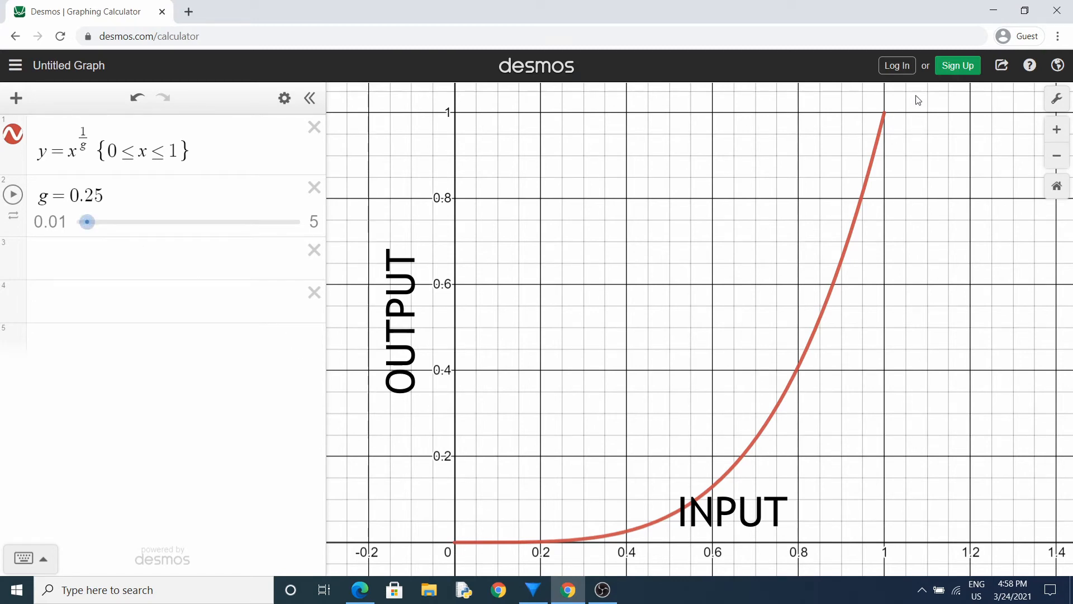
pyautogui.moveTo(81, 229); pyautogui.dragTo(139, 237)
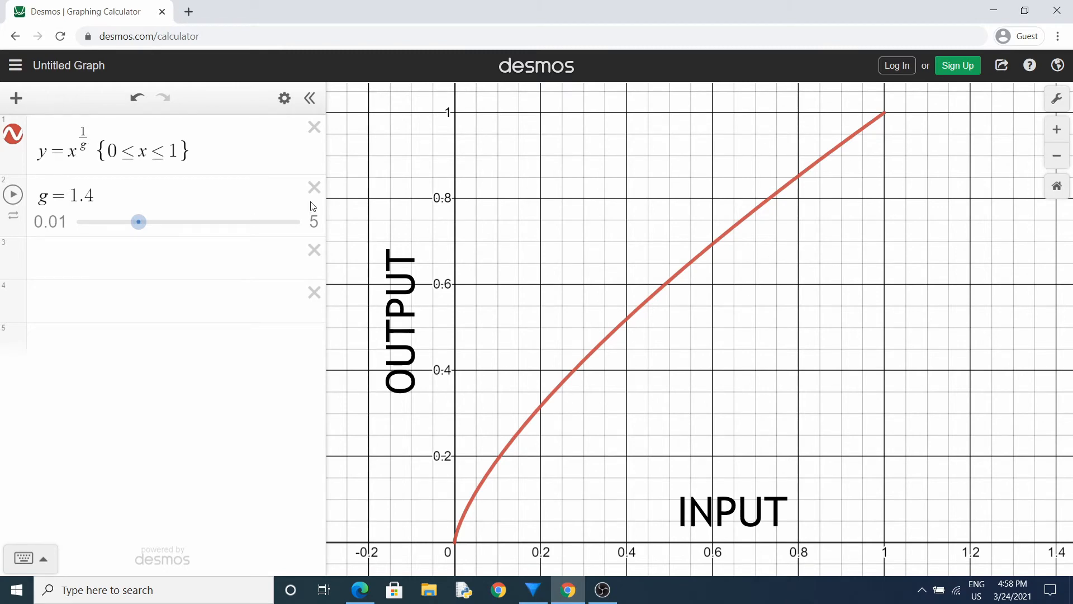
pyautogui.moveTo(138, 222); pyautogui.dragTo(114, 226)
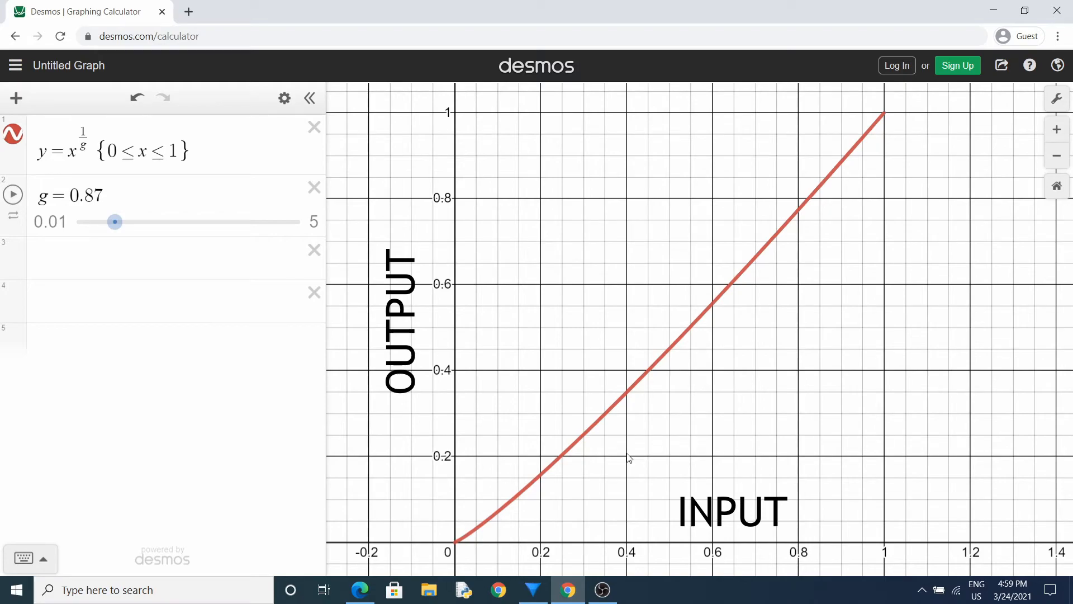
# Switch back to HitFilm's chroma_key_tut composite and set the footage's Gamma to 4.00, inspecting the dark spots in the fan's matte
pyautogui.click(533, 590)
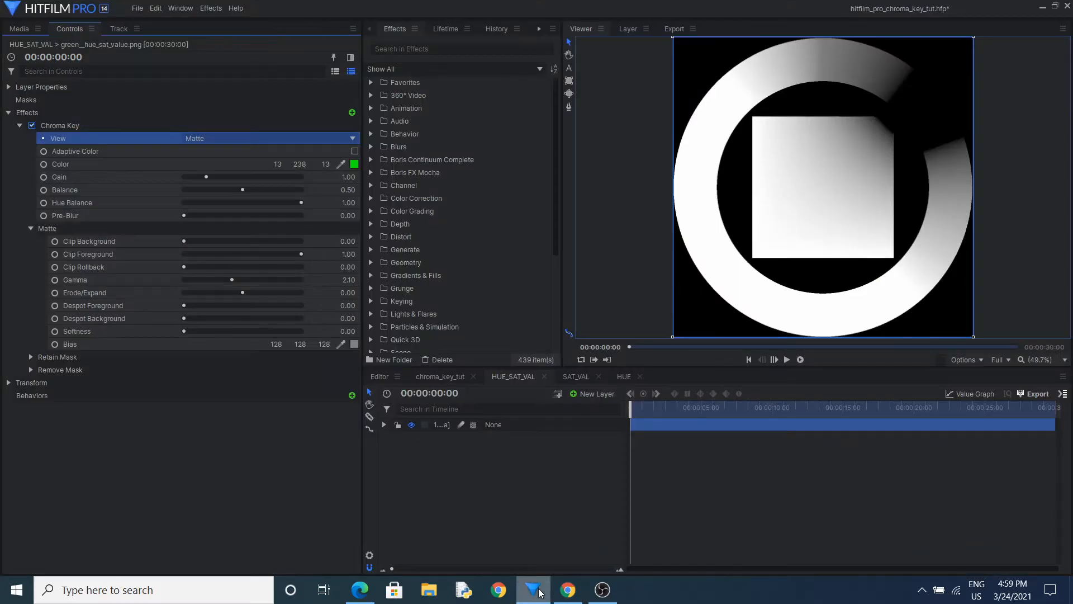
pyautogui.click(443, 377)
pyautogui.click(535, 427)
pyautogui.scroll(8, 838, 224)
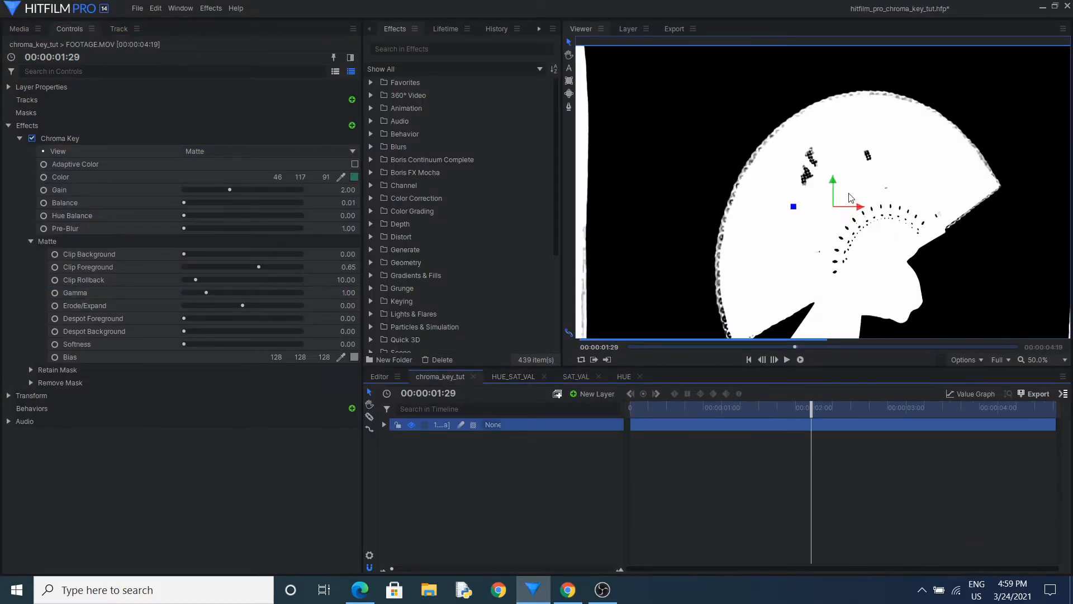
pyautogui.moveTo(804, 98); pyautogui.dragTo(779, 141)
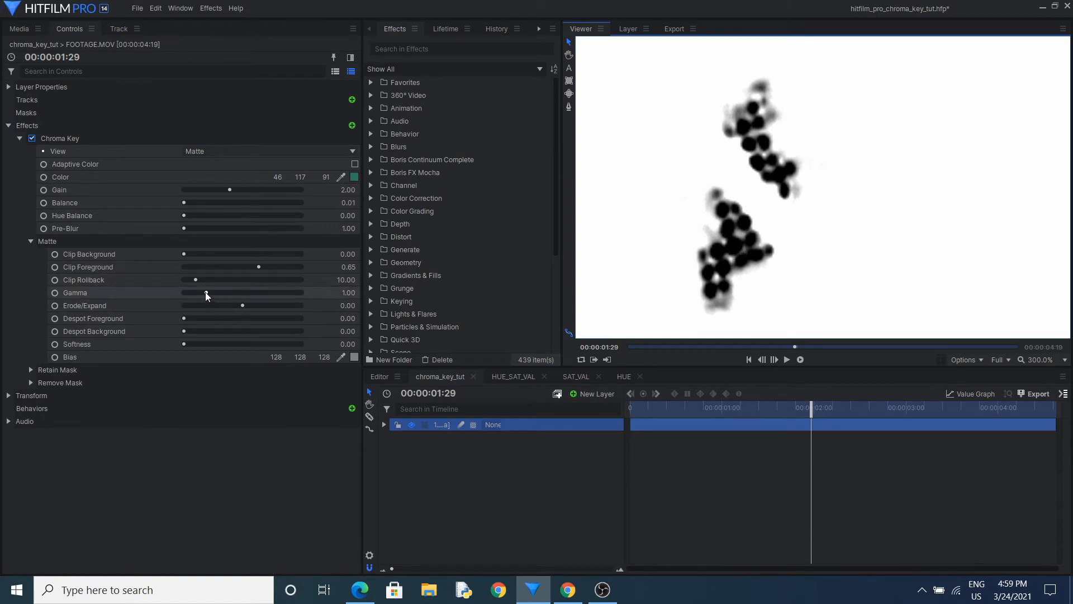
pyautogui.moveTo(206, 291); pyautogui.dragTo(278, 290)
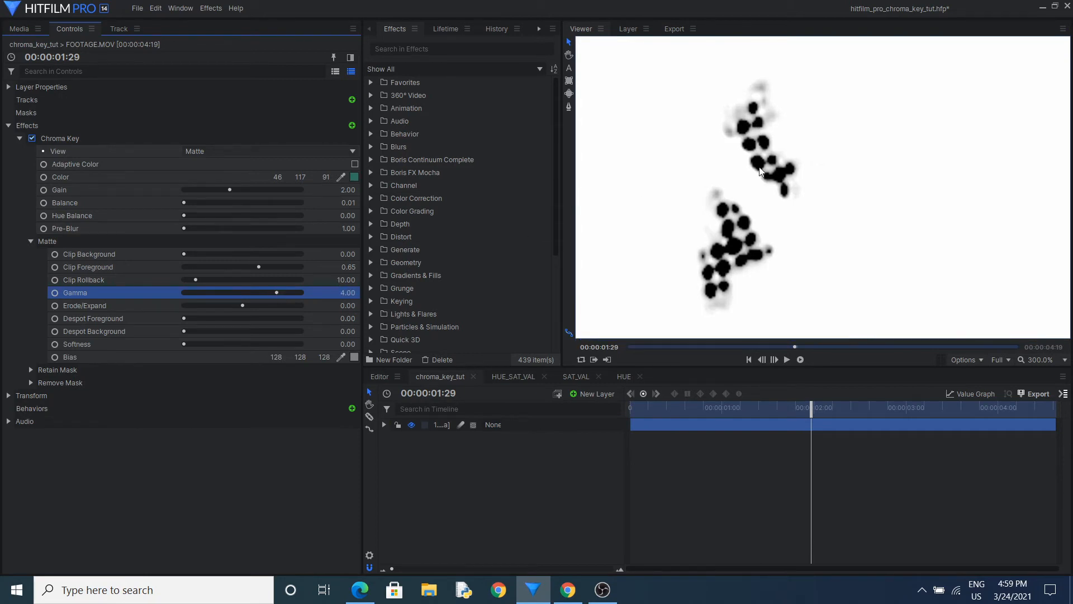
pyautogui.scroll(-6, 809, 203)
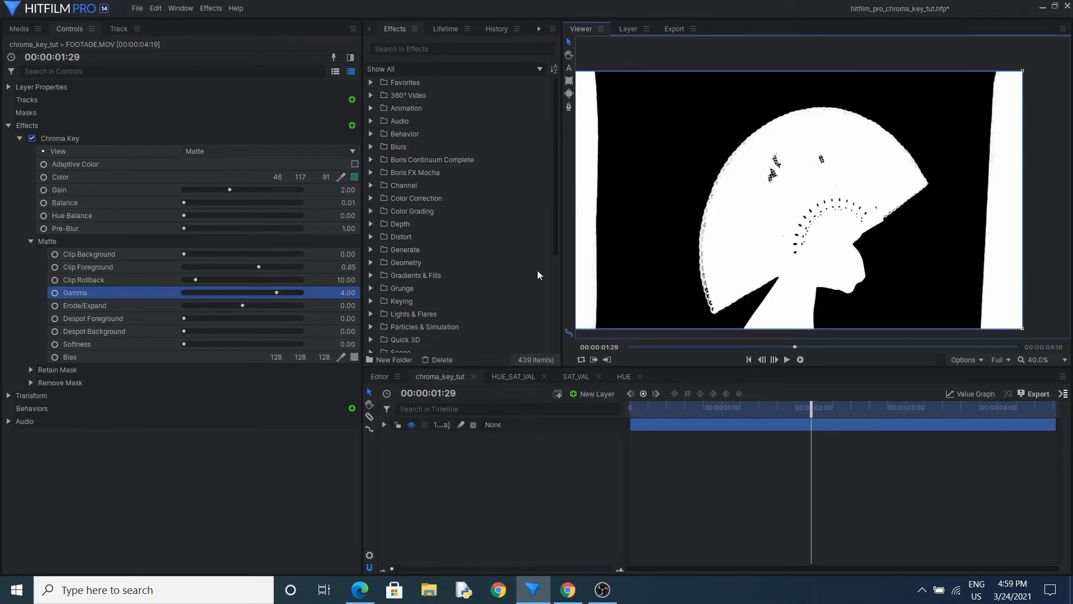
# Try expanding the footage's matte with Erode/Expand
pyautogui.click(130, 305)
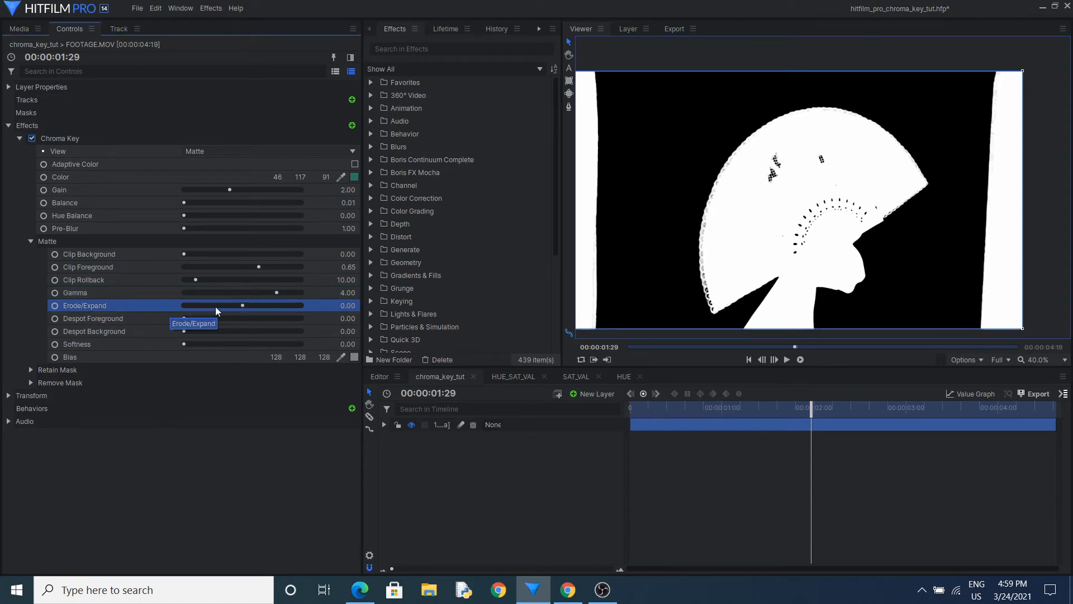
pyautogui.moveTo(240, 304); pyautogui.dragTo(274, 307)
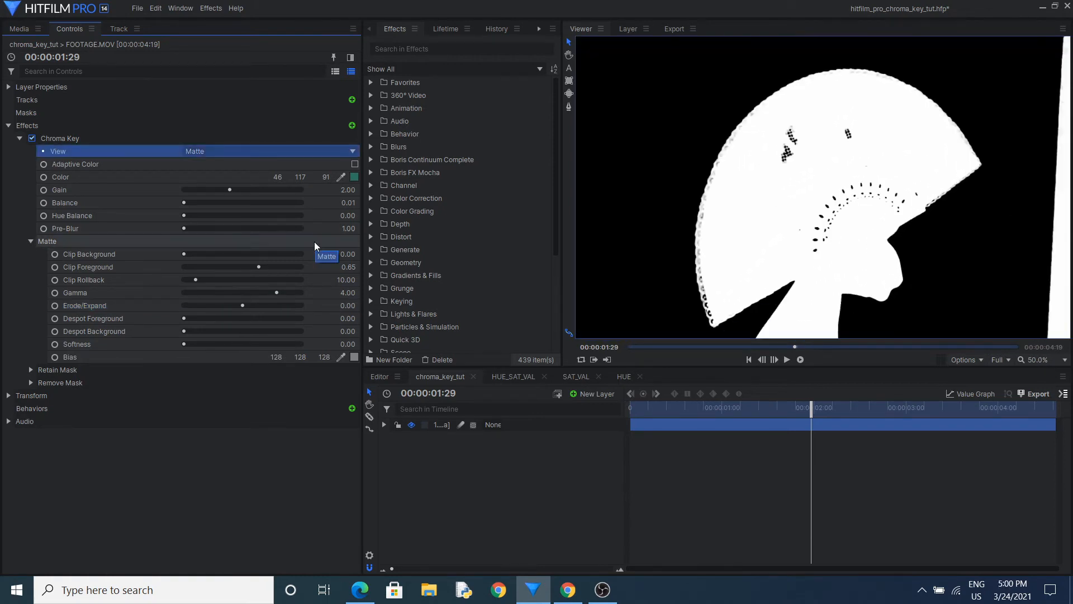
# Switch the footage's Chroma Key view to Result and set Erode/Expand to -1.00 to tighten the hand's edge
pyautogui.click(247, 151)
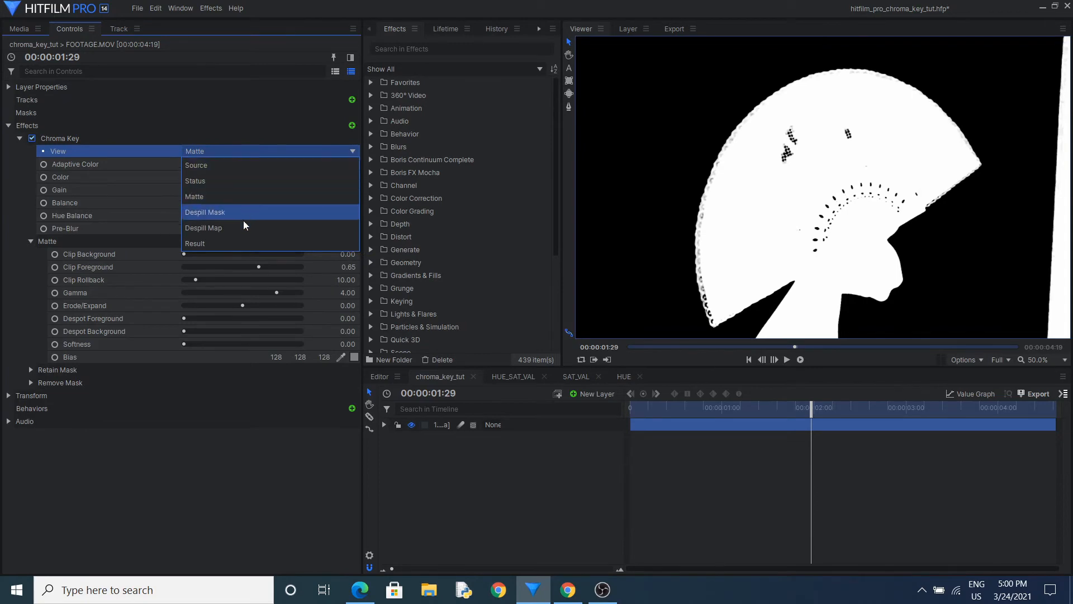
pyautogui.click(236, 241)
pyautogui.scroll(4, 924, 240)
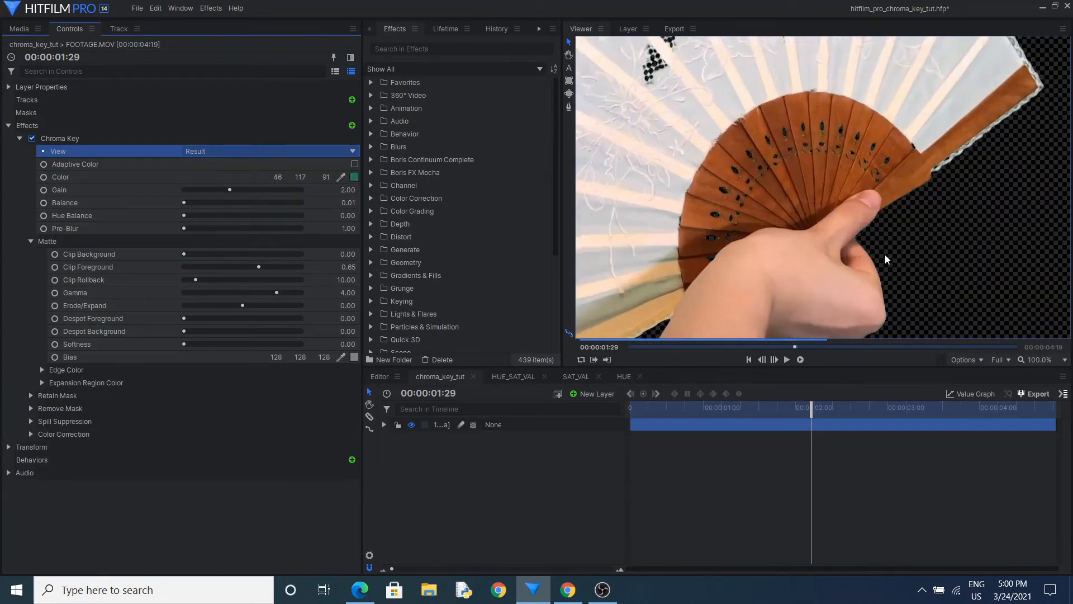
pyautogui.scroll(2, 833, 207)
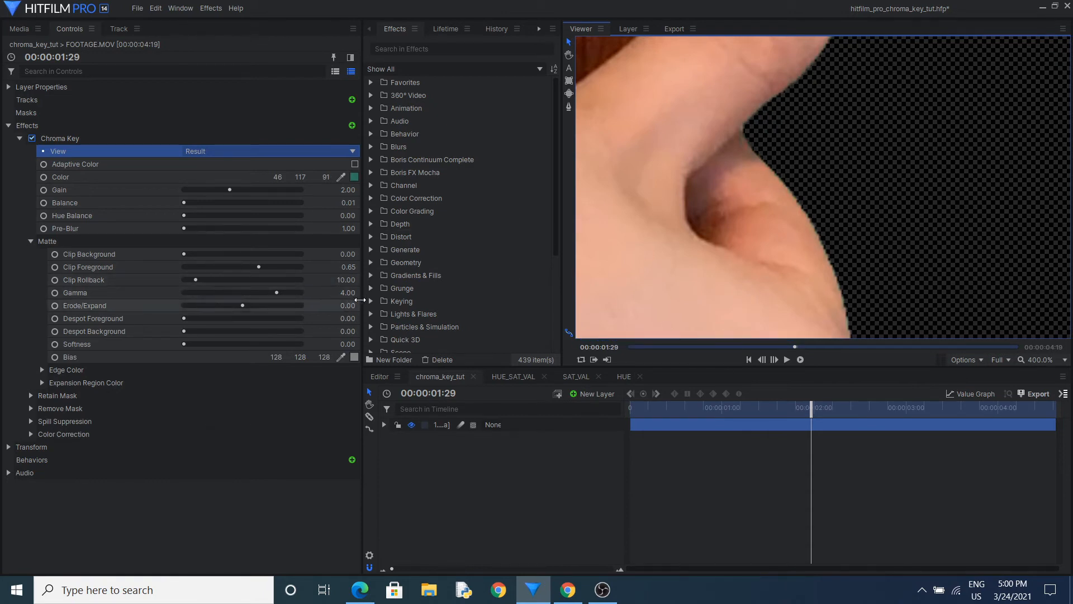
pyautogui.click(348, 306)
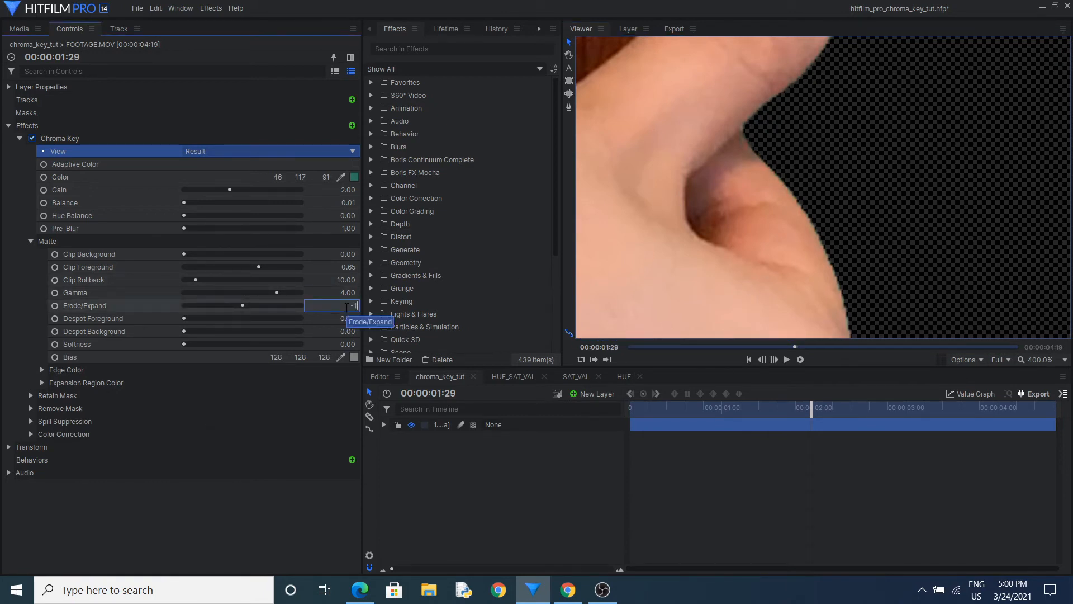
pyautogui.write('-1')
pyautogui.press('Return')
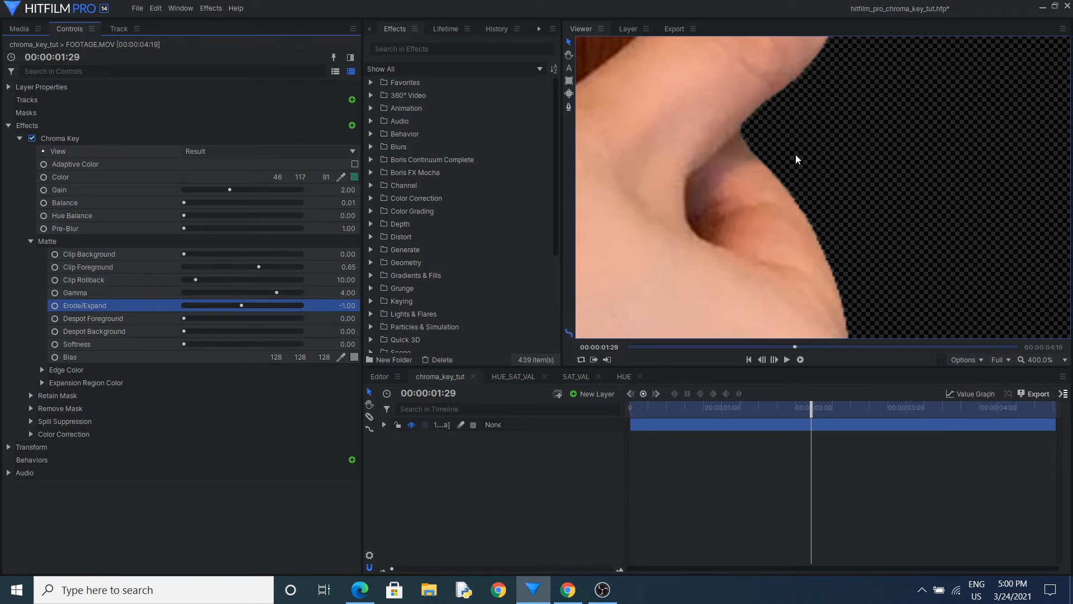
pyautogui.scroll(-10, 793, 159)
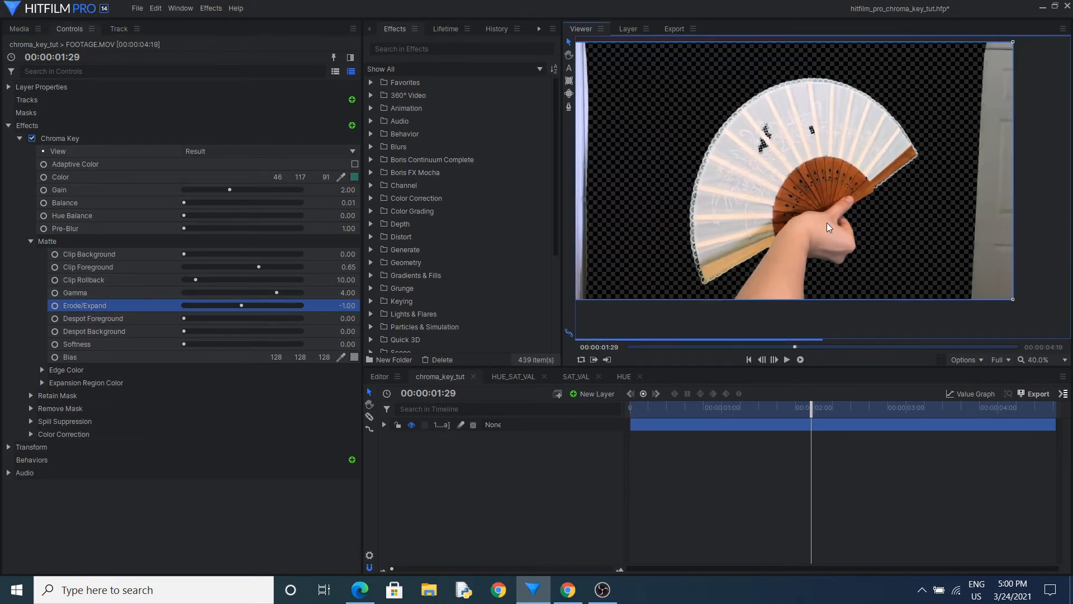
pyautogui.click(110, 317)
pyautogui.click(126, 329)
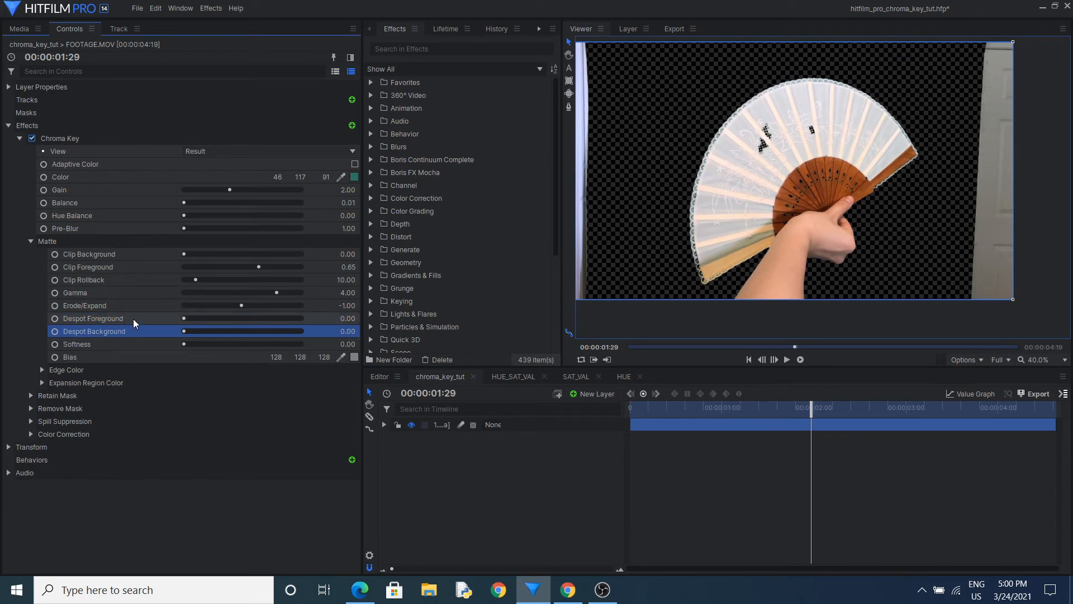
# Switch the Chroma Key view to Matte and try Despot Foreground at 5.00 on the fan's dark spots, resetting it to 0.00
pyautogui.click(133, 319)
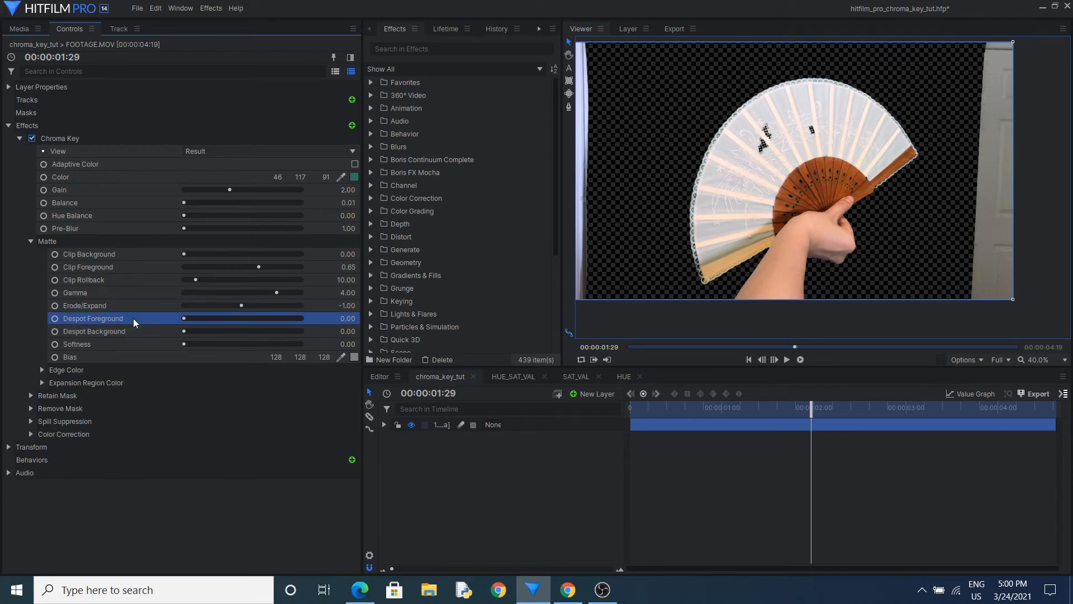
pyautogui.click(215, 149)
pyautogui.click(216, 199)
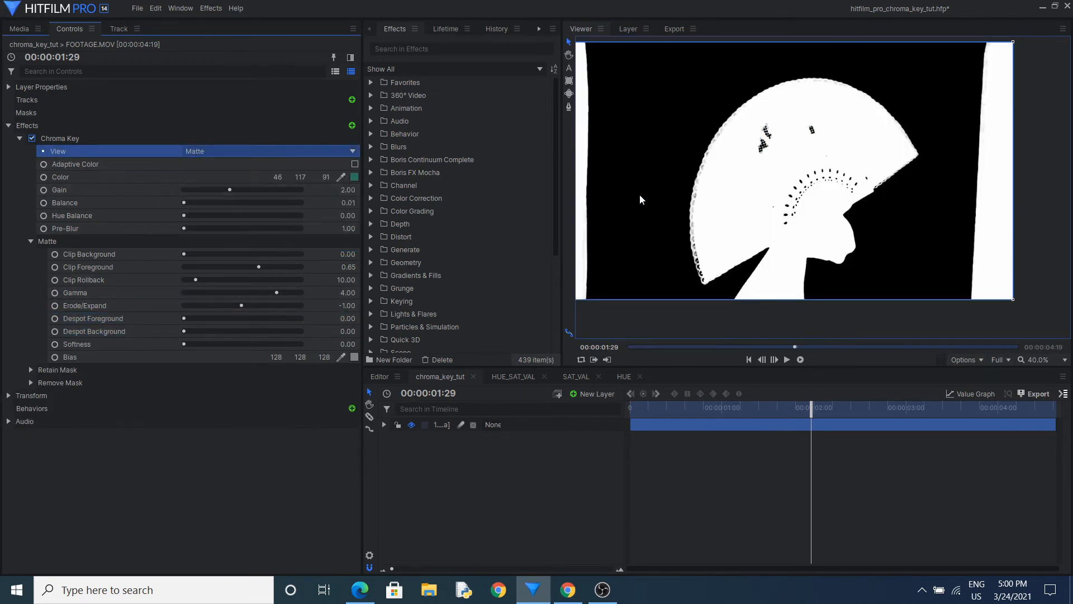
pyautogui.scroll(2, 641, 199)
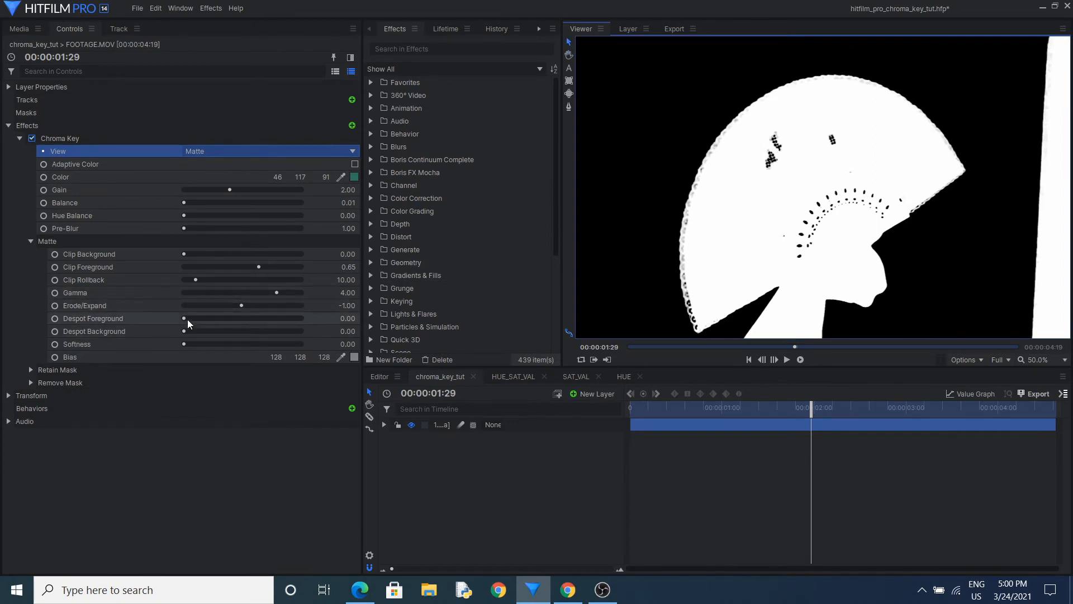
pyautogui.moveTo(184, 318); pyautogui.dragTo(192, 318)
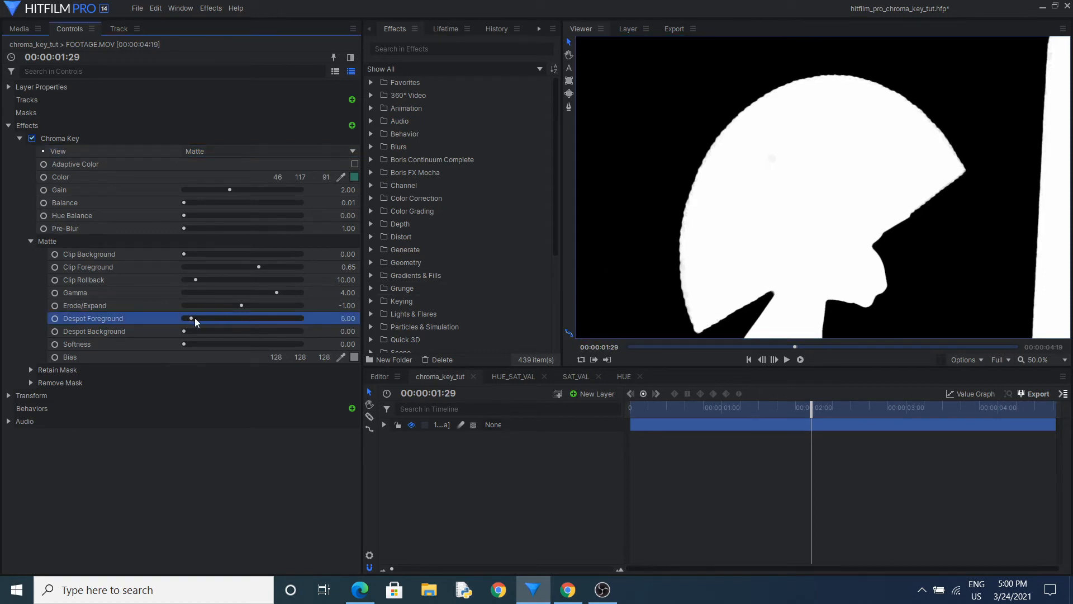
pyautogui.moveTo(192, 319); pyautogui.dragTo(165, 317)
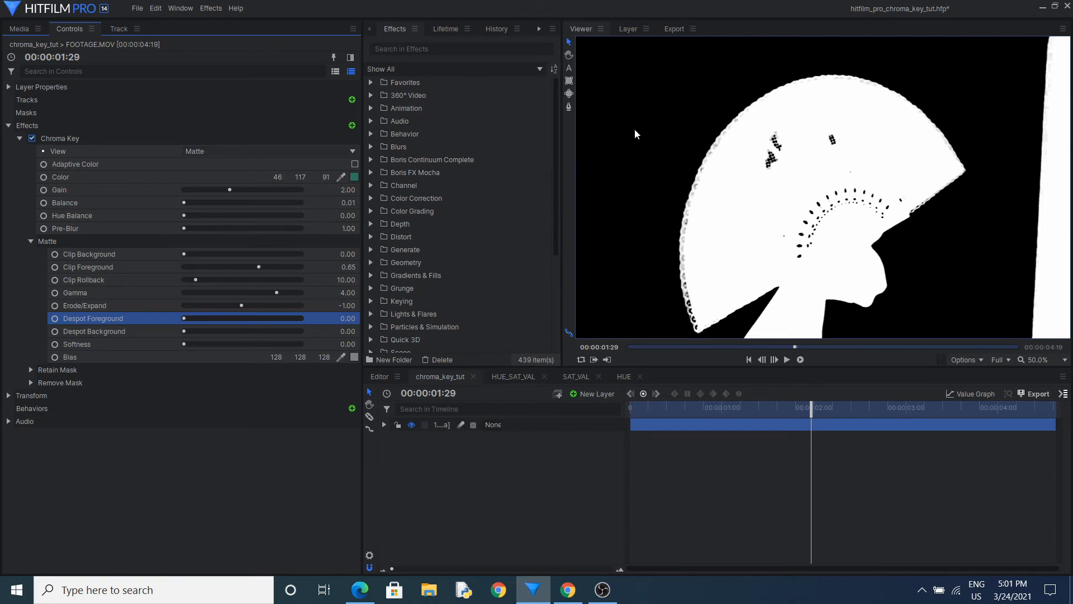
# Switch the Chroma Key view to Result and set the matte's Softness to 2.56, checking the edge between the fan and the arm
pyautogui.scroll(-2, 632, 129)
pyautogui.moveTo(649, 160); pyautogui.dragTo(699, 167)
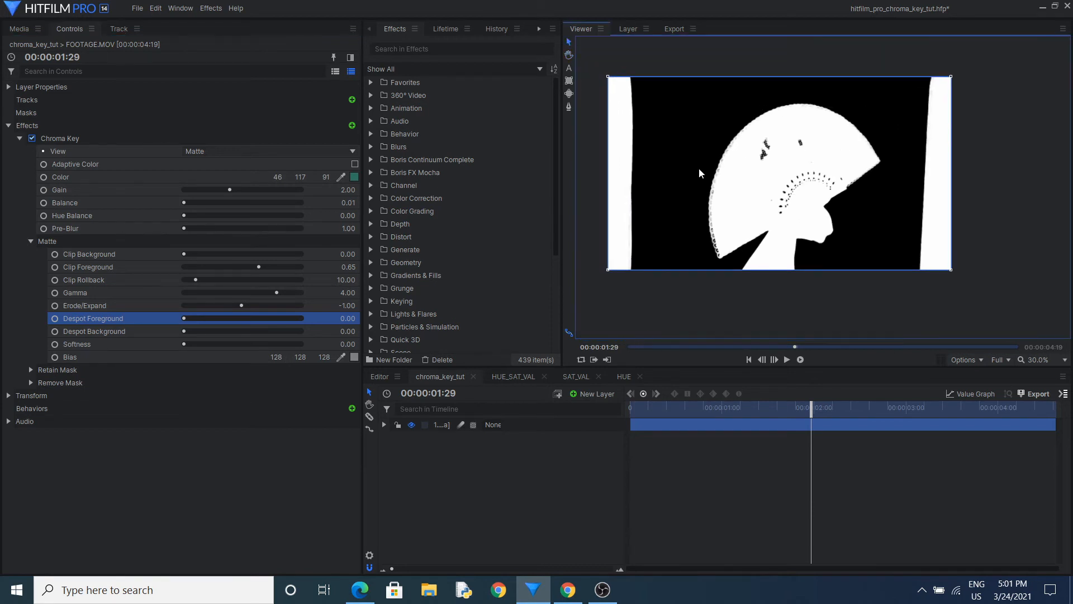
pyautogui.scroll(1, 698, 168)
pyautogui.moveTo(660, 229); pyautogui.dragTo(674, 224)
pyautogui.click(113, 344)
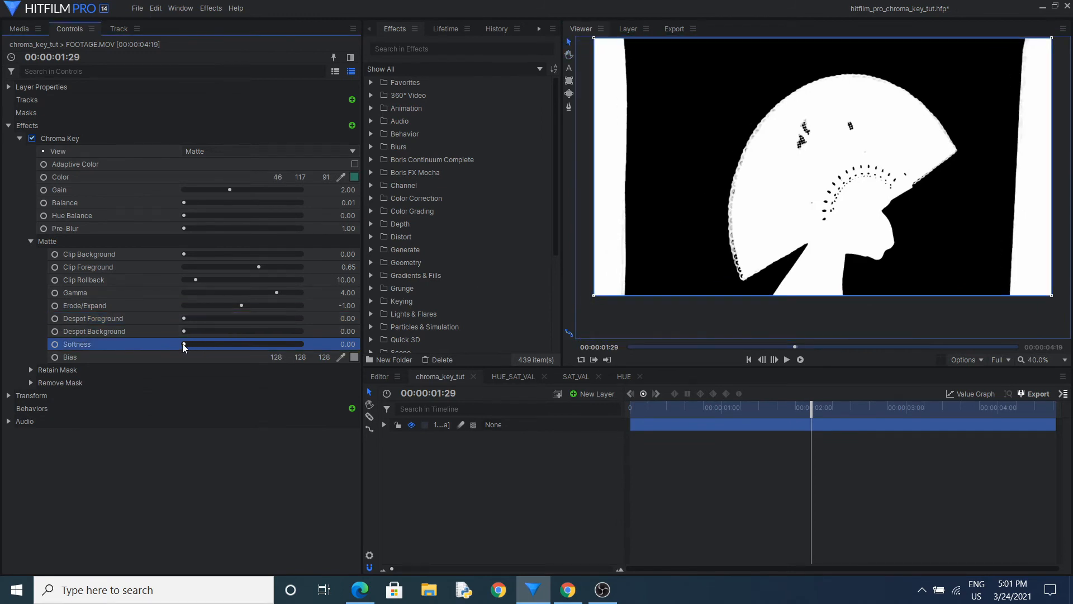
pyautogui.moveTo(183, 344)
pyautogui.mouseDown()
pyautogui.moveTo(217, 345)
pyautogui.moveTo(179, 347)
pyautogui.mouseUp()
pyautogui.click(244, 148)
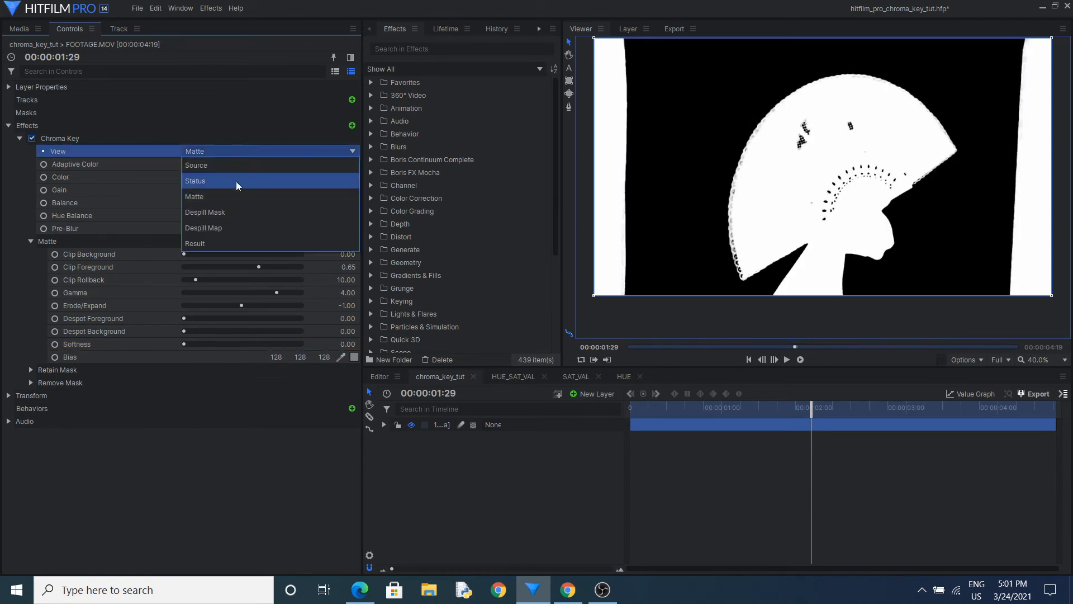
pyautogui.click(236, 242)
pyautogui.scroll(3, 775, 241)
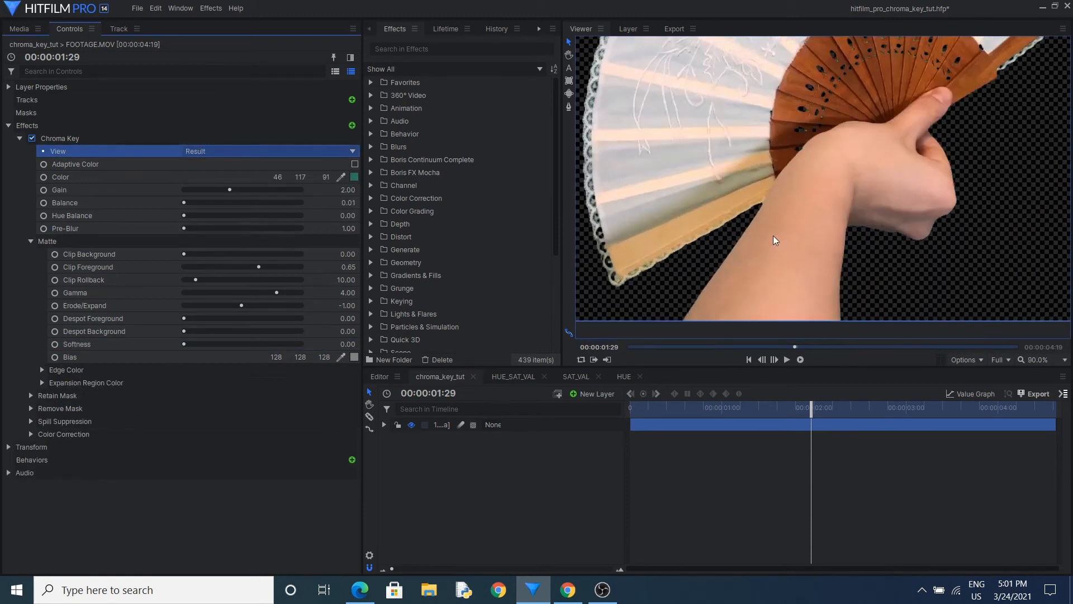
pyautogui.scroll(5, 775, 241)
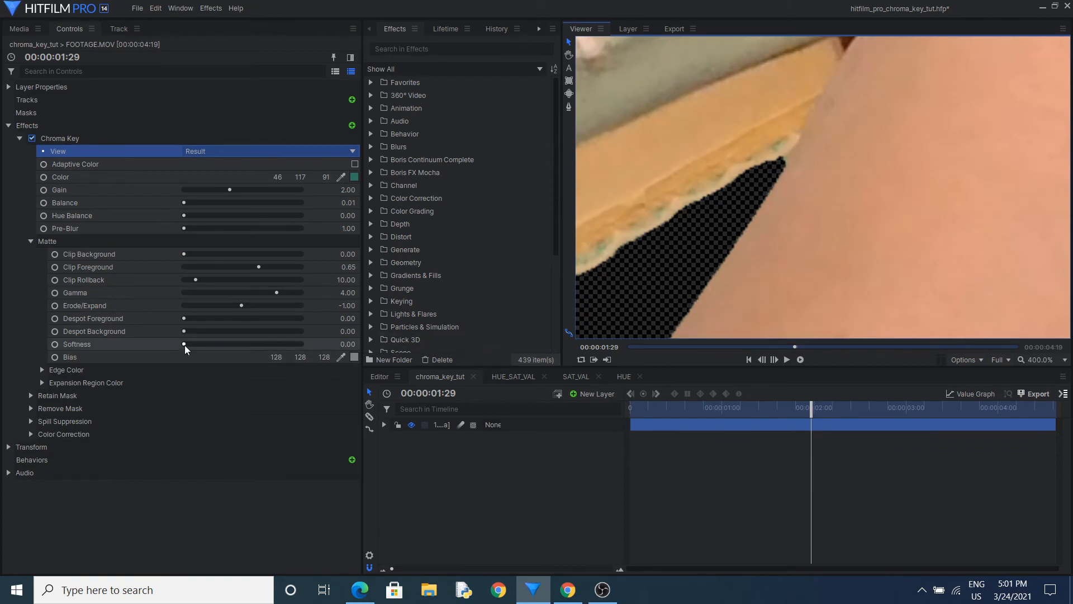
pyautogui.moveTo(184, 344); pyautogui.dragTo(183, 341)
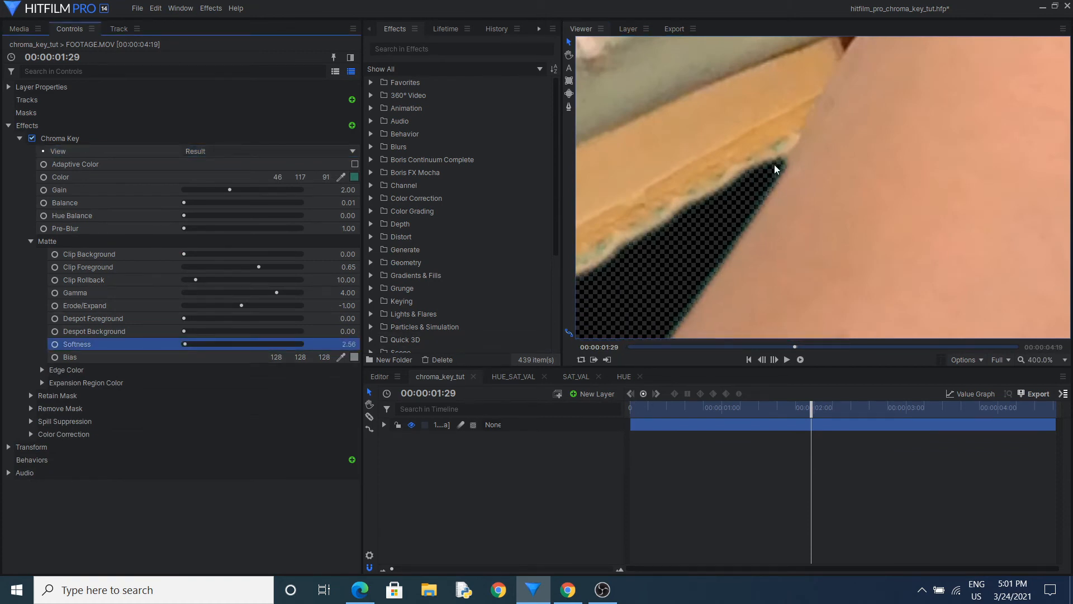
pyautogui.scroll(-8, 779, 176)
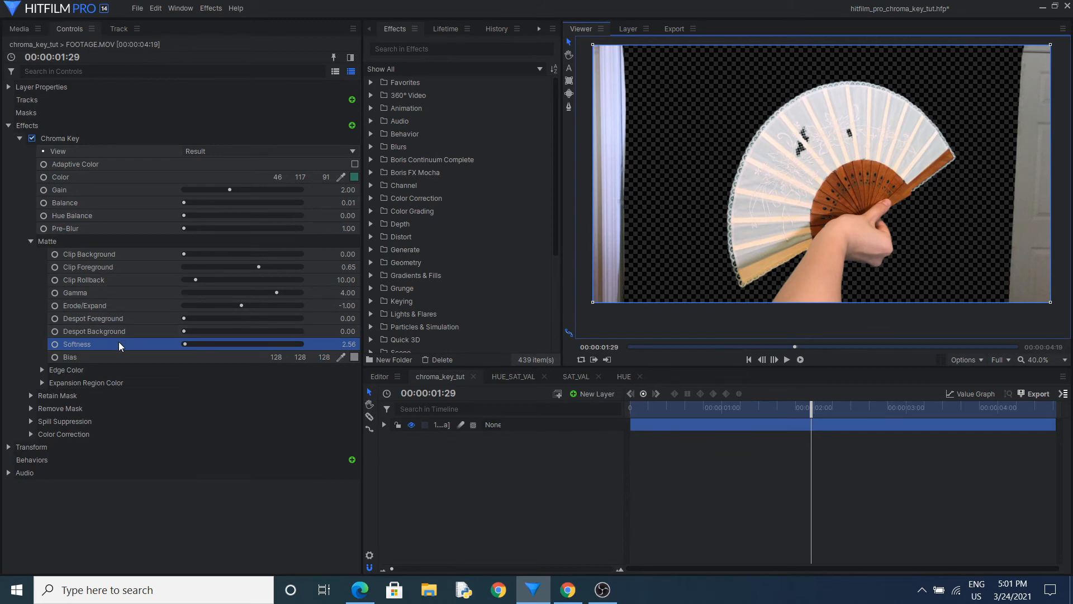
# Add a Blur effect to the footage and switch the Chroma Key view to Matte
pyautogui.click(114, 229)
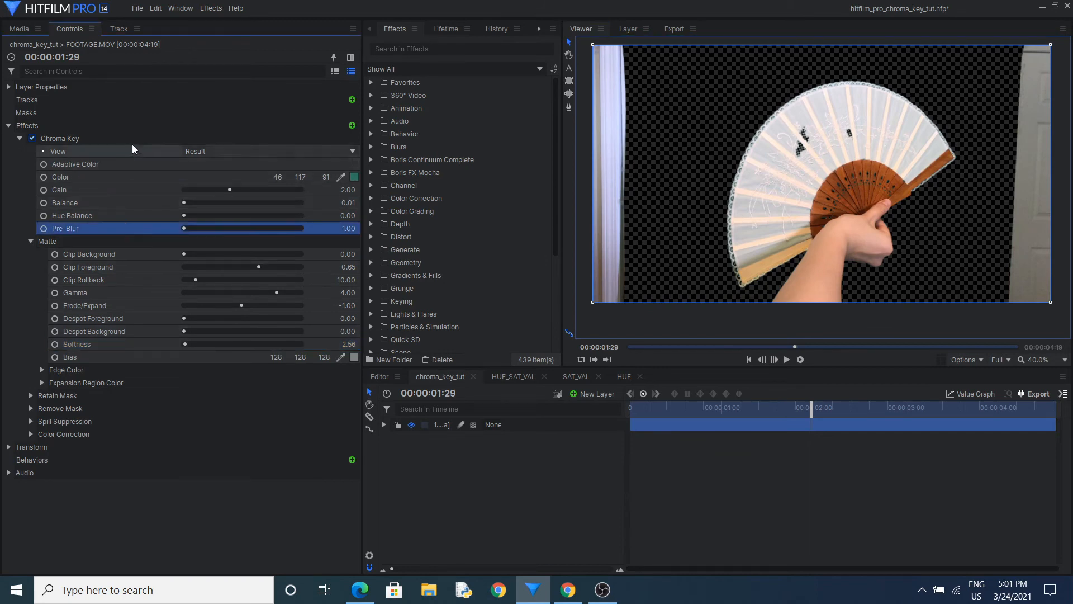
pyautogui.click(350, 127)
pyautogui.write('blur')
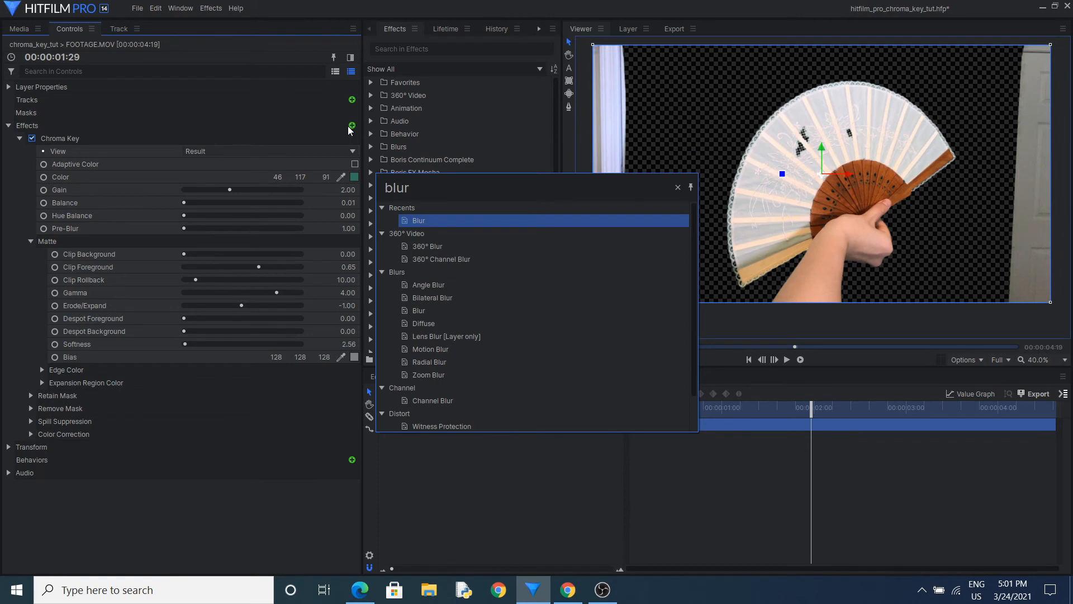
pyautogui.press('Return')
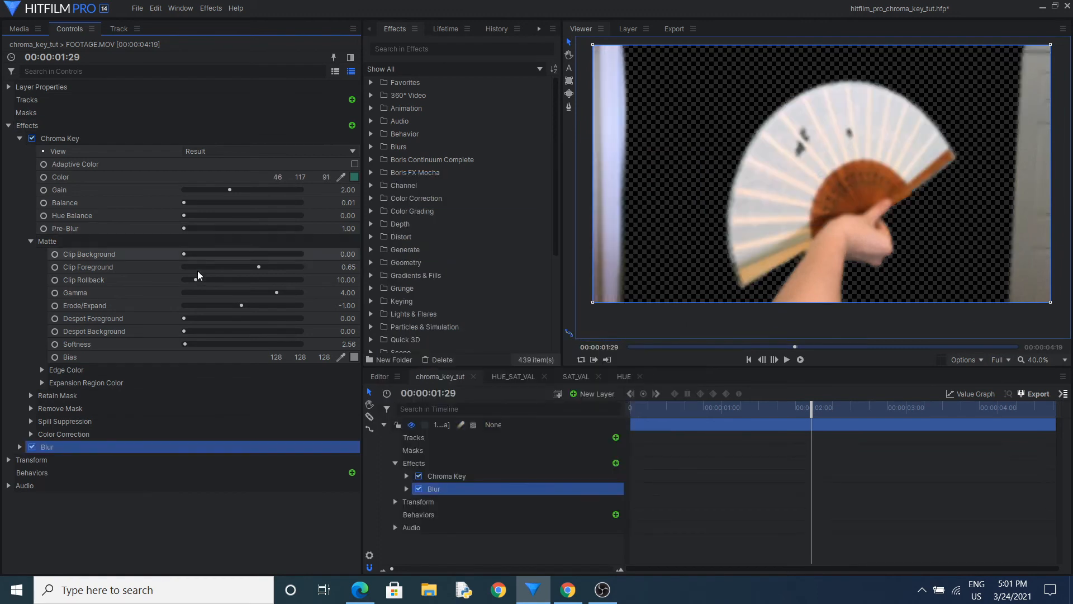
pyautogui.click(220, 151)
pyautogui.click(222, 196)
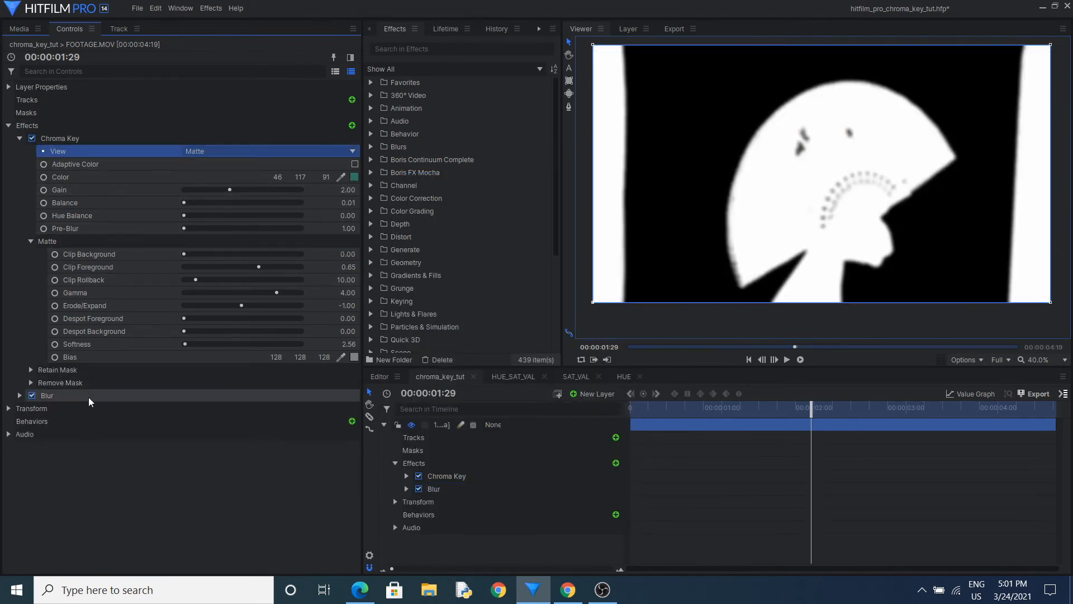
# Move the Blur effect above Chroma Key and set its Radius to 3.24 px
pyautogui.moveTo(81, 129); pyautogui.dragTo(78, 139)
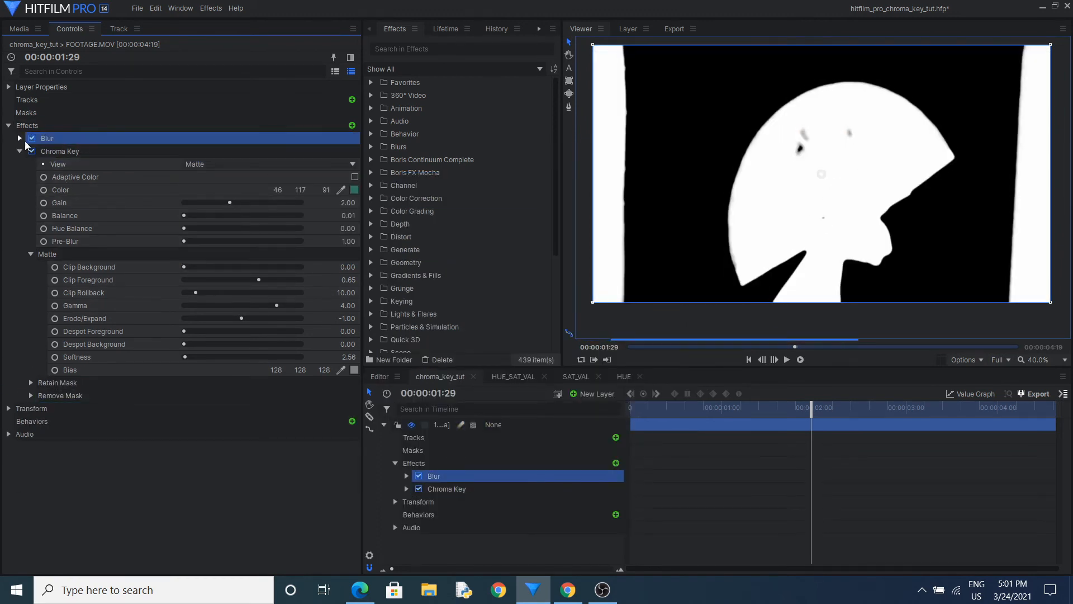
pyautogui.click(20, 138)
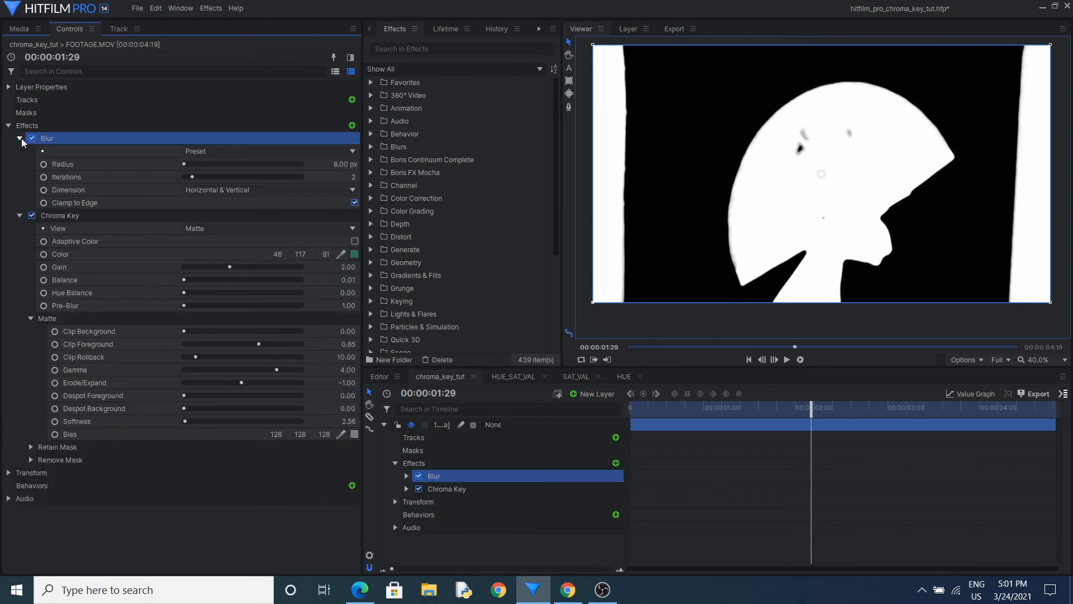
pyautogui.click(185, 164)
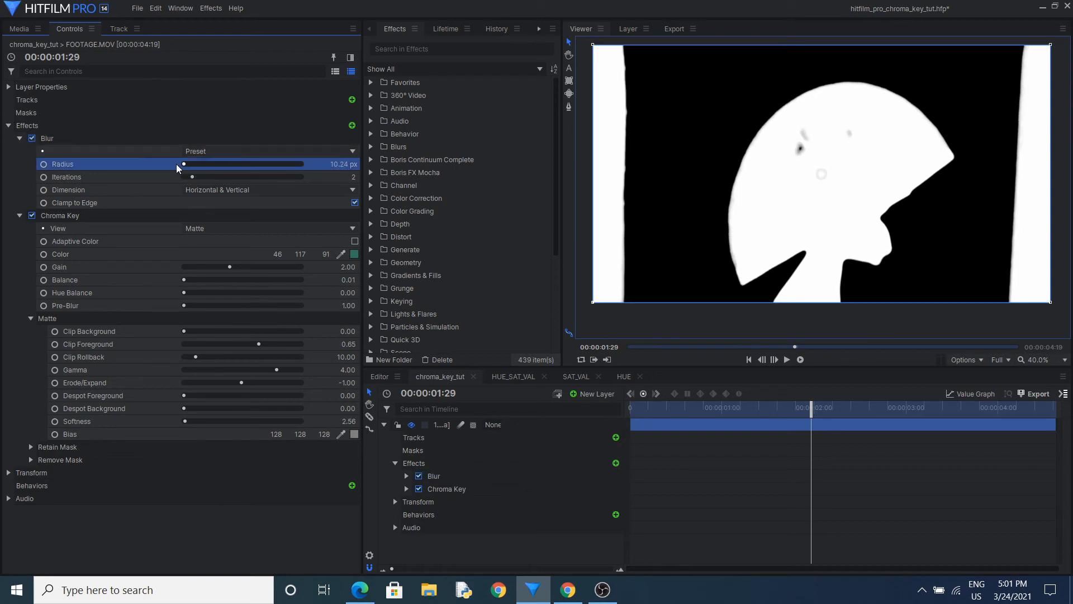
pyautogui.moveTo(343, 164)
pyautogui.mouseDown()
pyautogui.moveTo(354, 164)
pyautogui.moveTo(335, 163)
pyautogui.mouseUp()
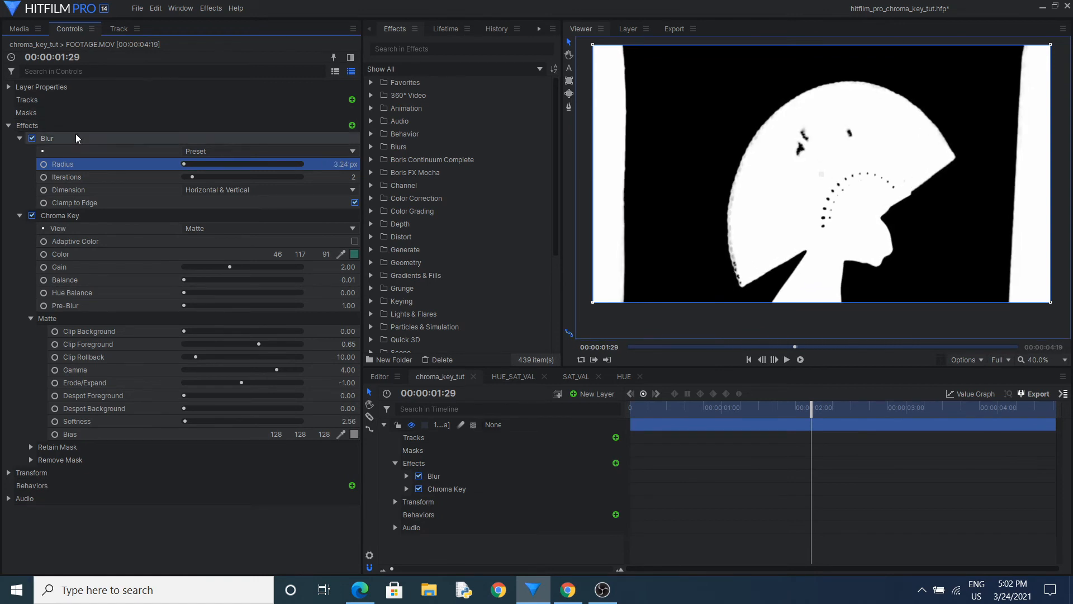
# Move the Blur effect below Chroma Key and set its Radius to 20.48 px
pyautogui.moveTo(79, 137); pyautogui.dragTo(81, 433)
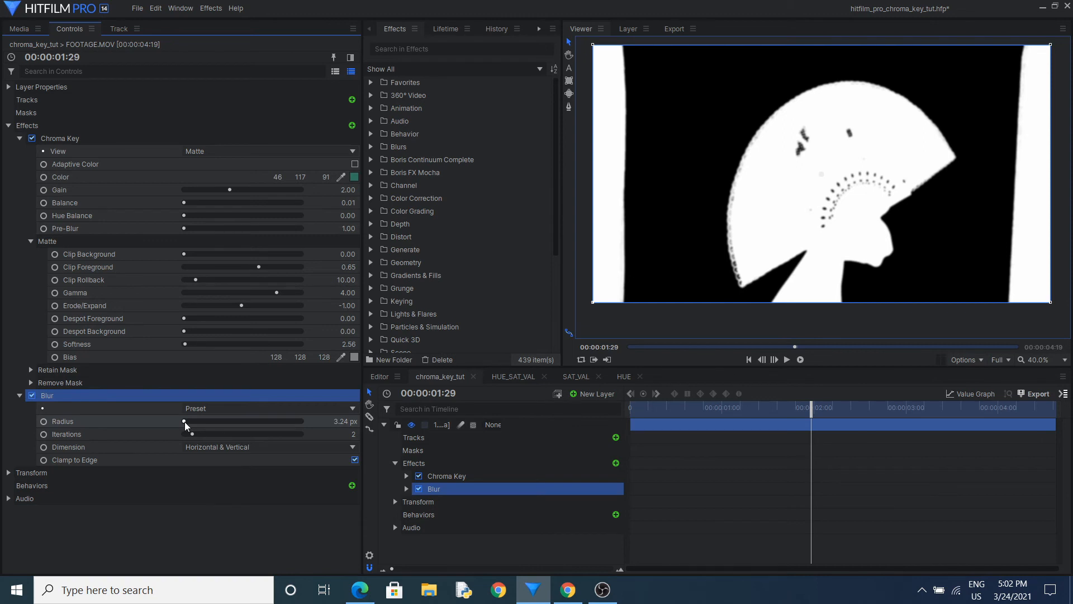
pyautogui.moveTo(185, 420)
pyautogui.mouseDown()
pyautogui.moveTo(199, 422)
pyautogui.moveTo(186, 423)
pyautogui.mouseUp()
pyautogui.click(112, 395)
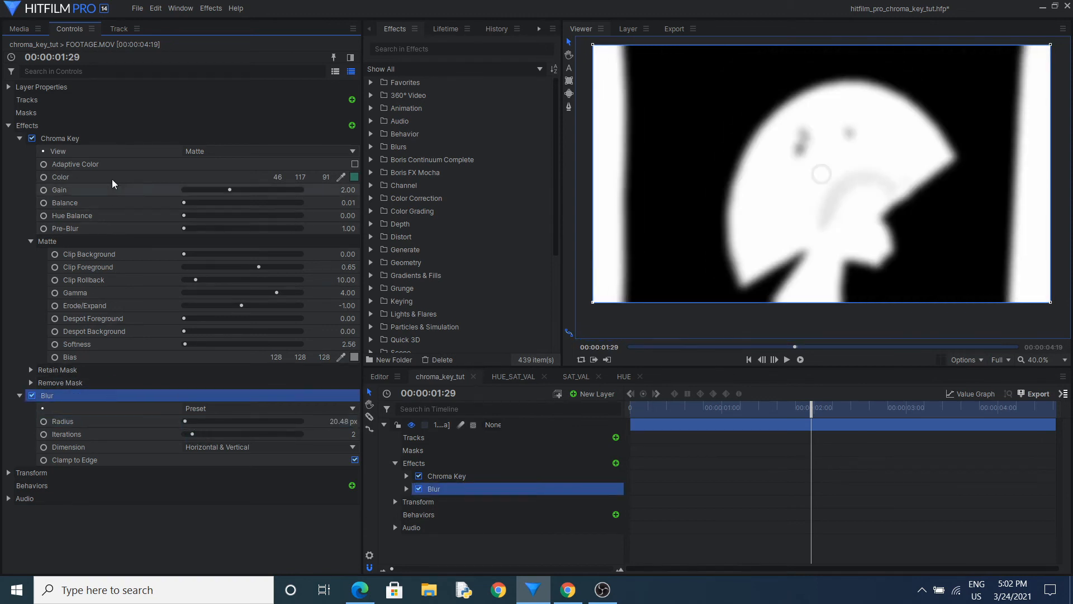
# Compare the matte with Blur placed above and below Chroma Key, and delete the Blur effect from the footage
pyautogui.moveTo(82, 395); pyautogui.dragTo(85, 137)
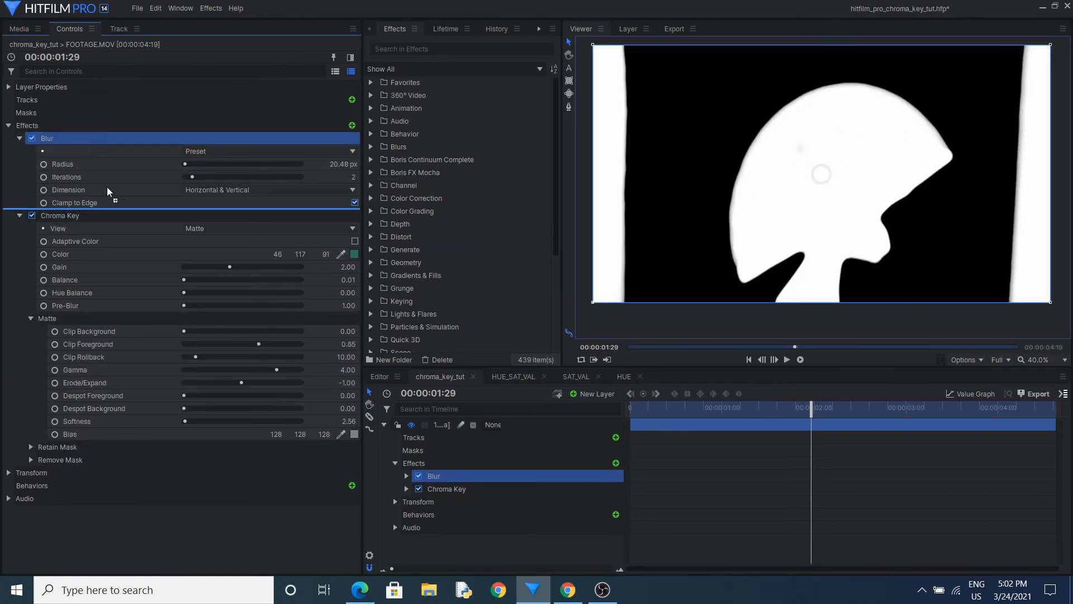
pyautogui.moveTo(108, 470); pyautogui.dragTo(112, 464)
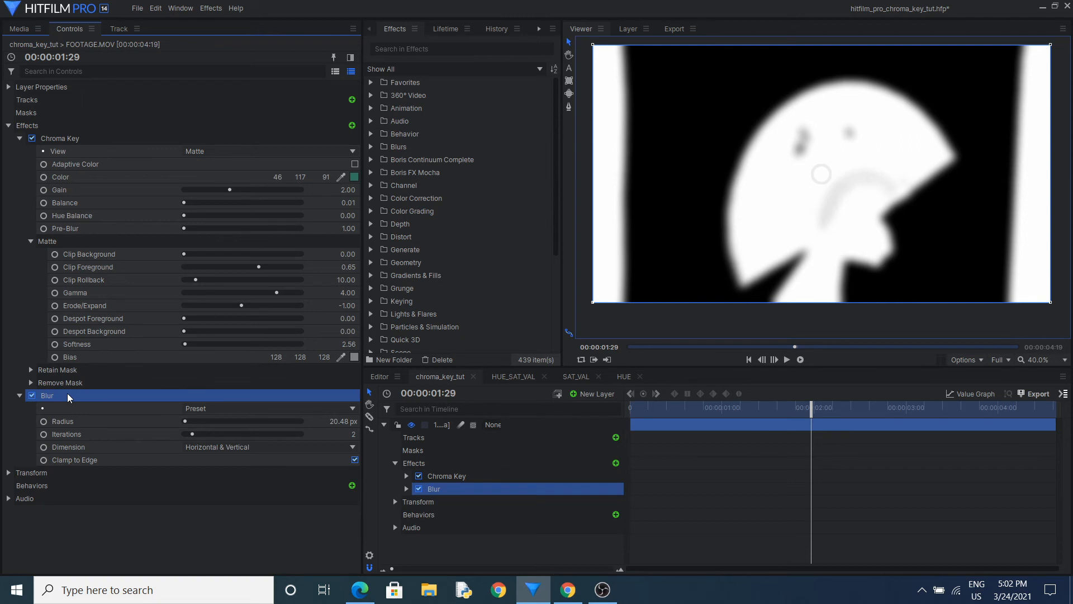
pyautogui.press('Delete')
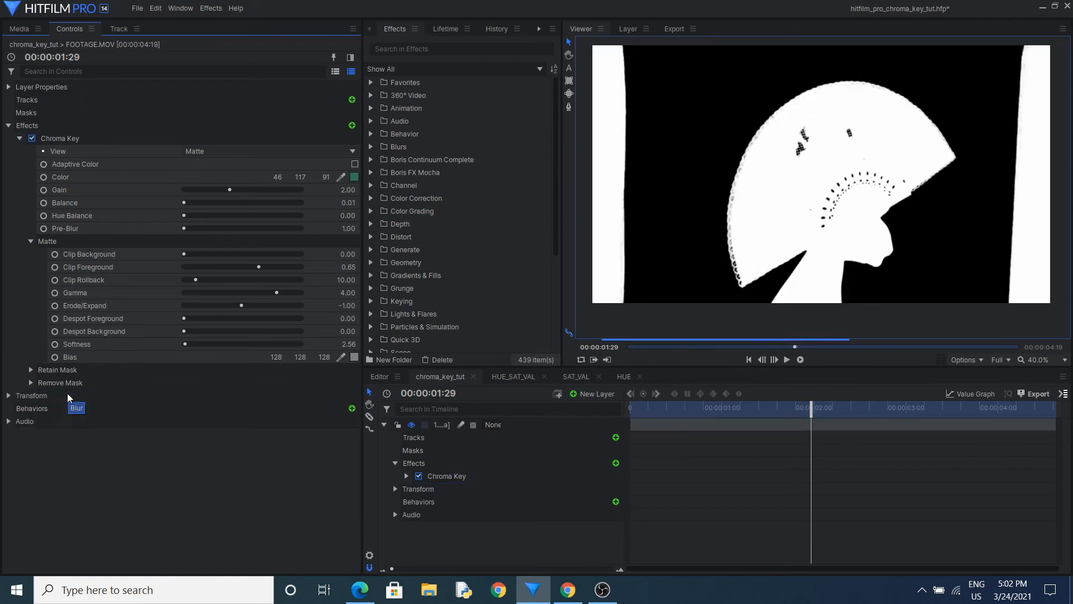
# Try to add a White Balance effect to the footage for comparison with the Bias setting
pyautogui.click(117, 357)
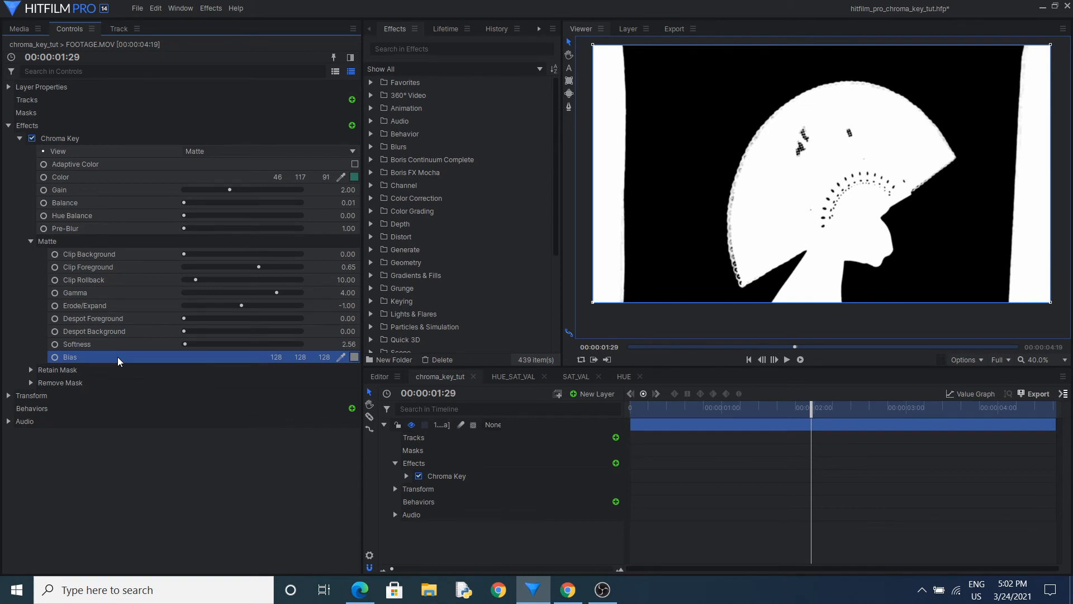
pyautogui.click(391, 49)
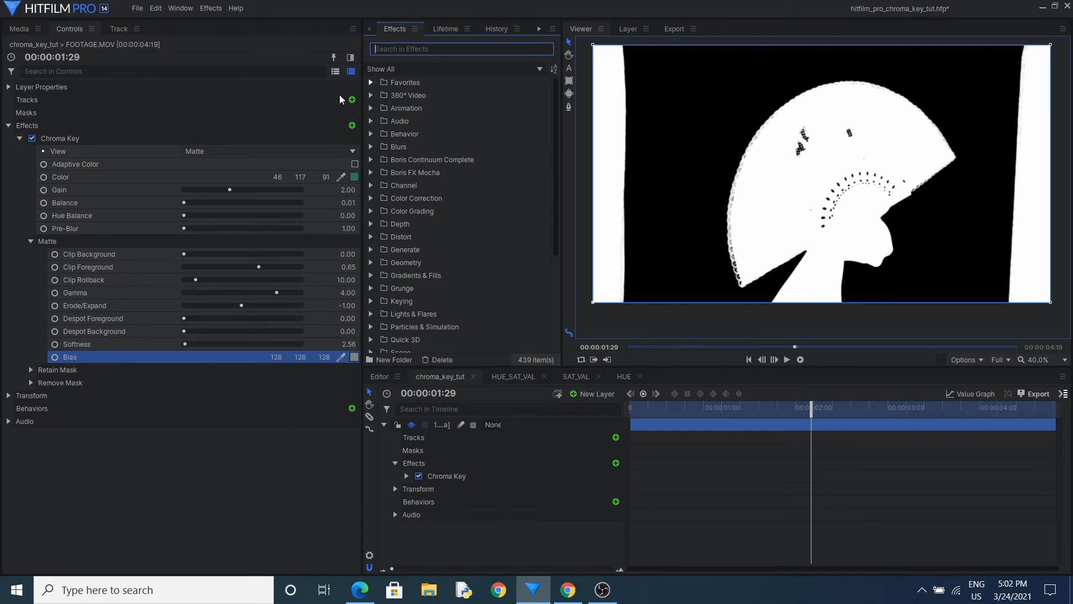
pyautogui.click(352, 126)
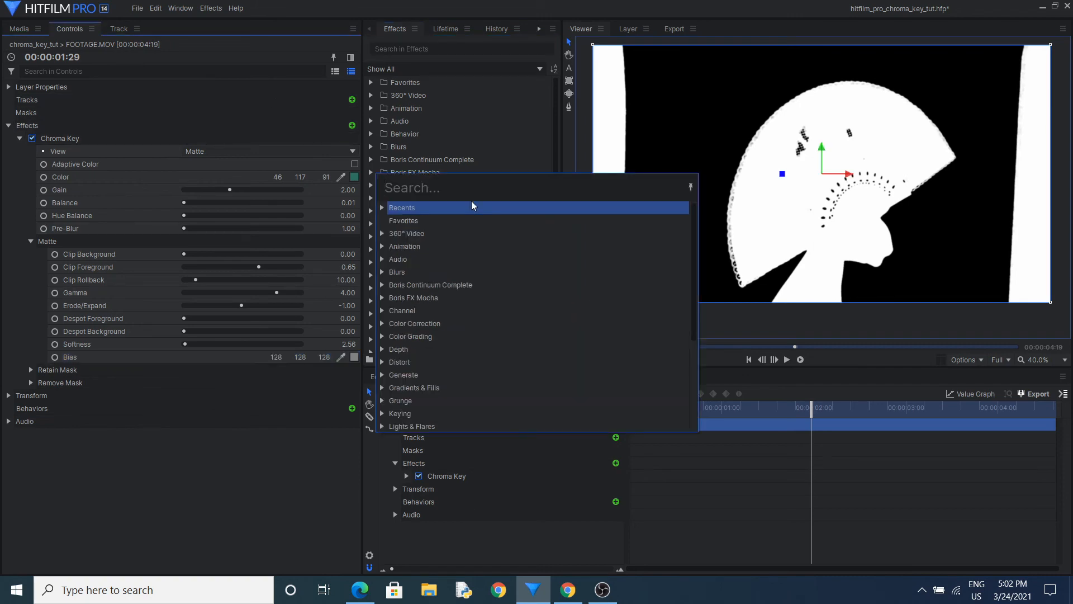
pyautogui.write('white')
pyautogui.press('Return')
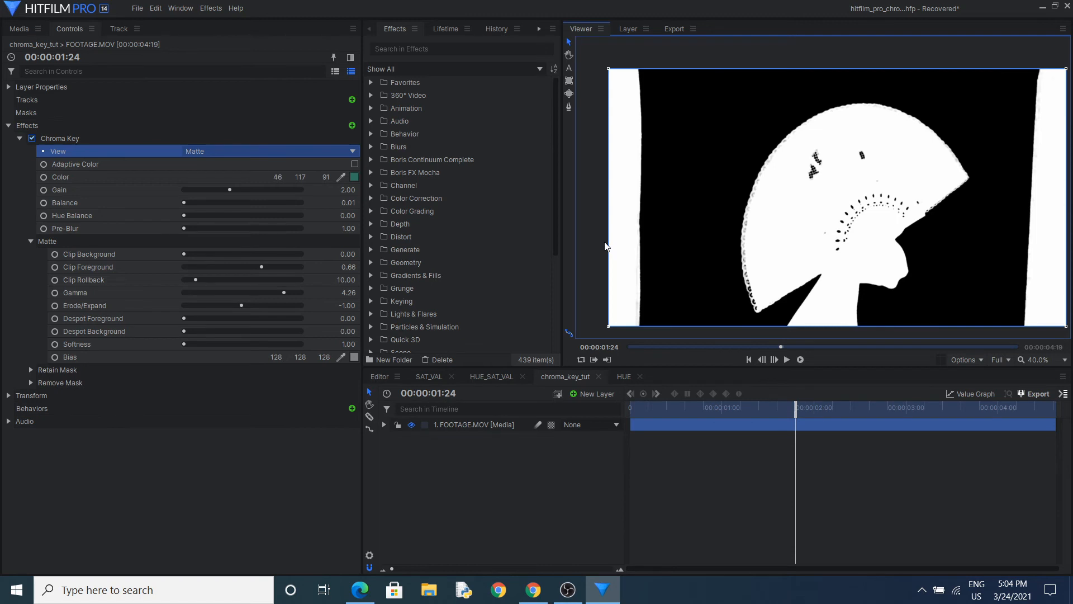
# Add a White Balance effect to the footage in the recovered project and place it above Chroma Key
pyautogui.click(122, 354)
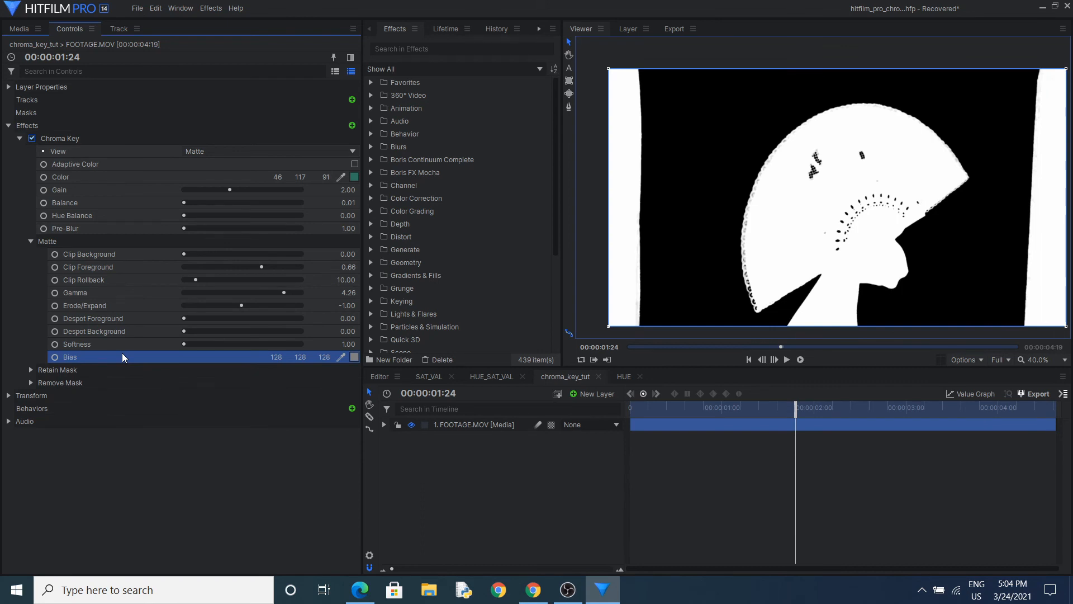
pyautogui.click(352, 125)
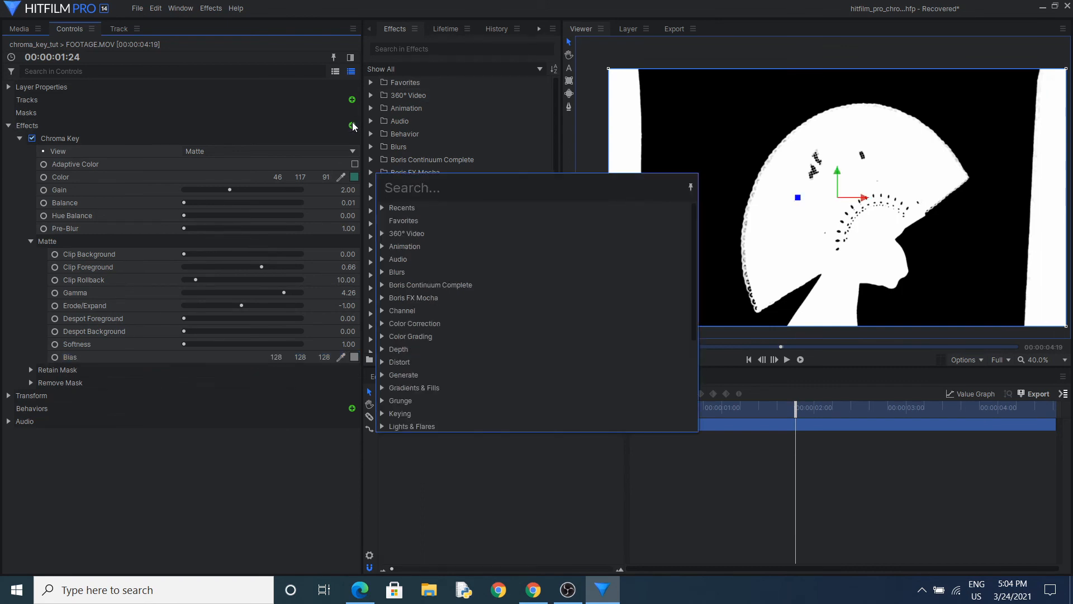
pyautogui.write('white')
pyautogui.press('Return')
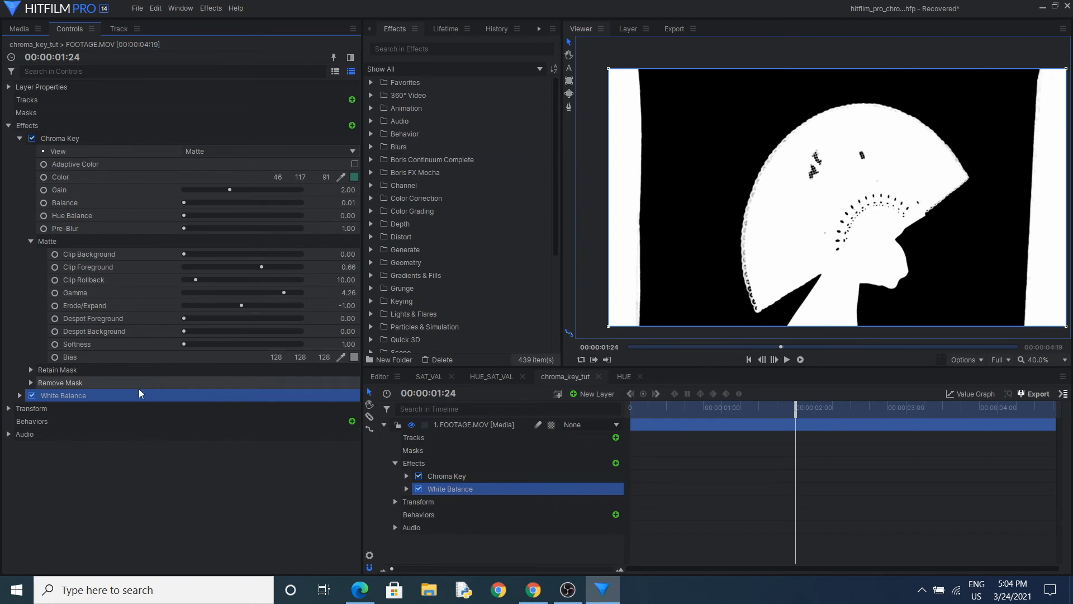
pyautogui.moveTo(138, 390); pyautogui.dragTo(96, 159)
# Disable Chroma Key and sample the White Balance color 126, 125, 117 from the door beside the green screen
pyautogui.click(33, 151)
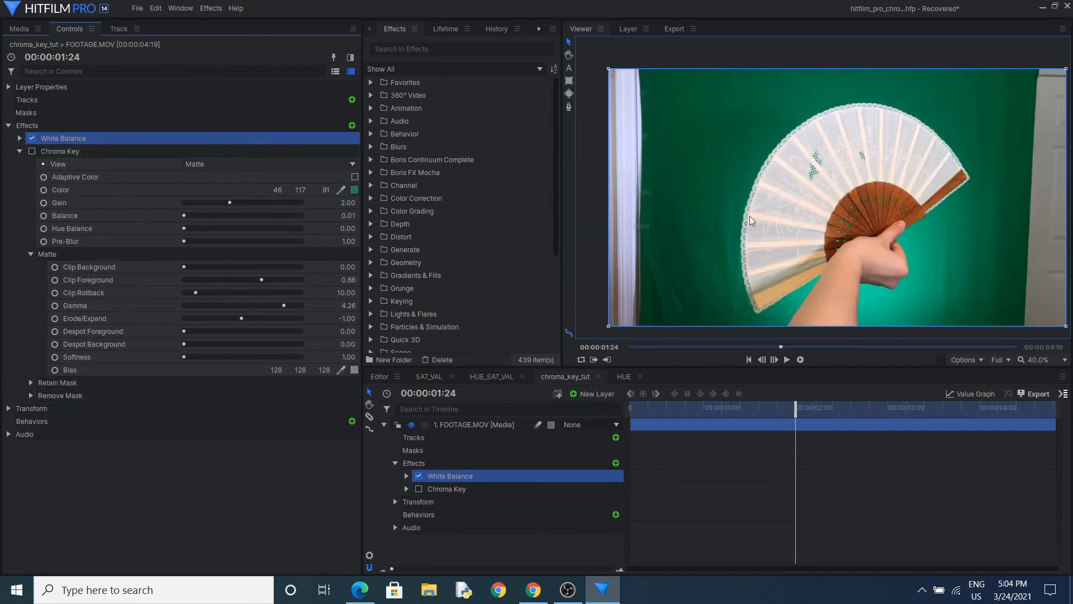
pyautogui.click(20, 138)
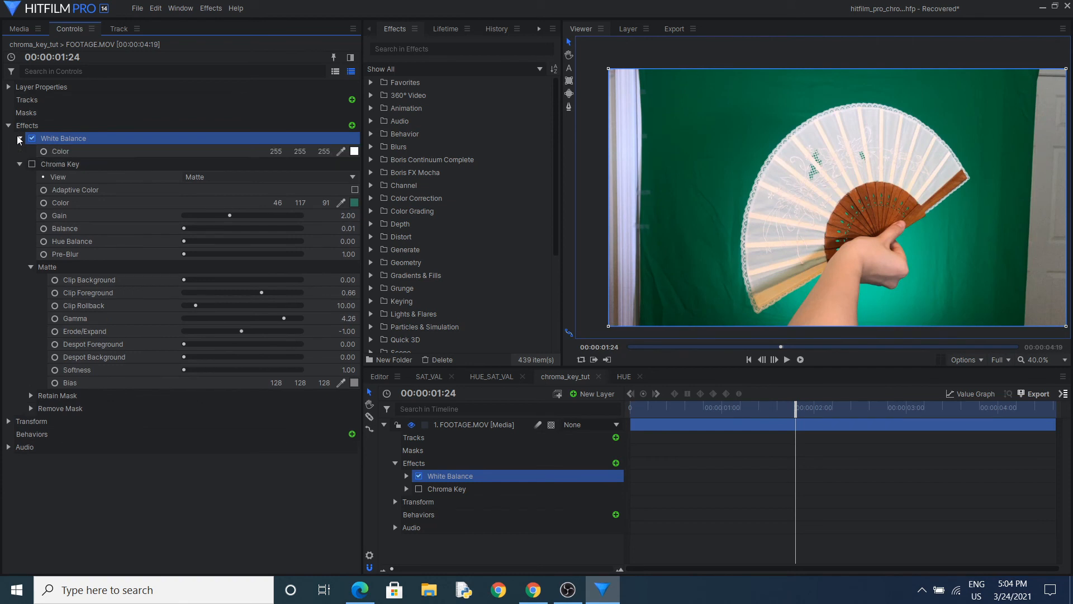
pyautogui.click(340, 152)
pyautogui.click(1044, 209)
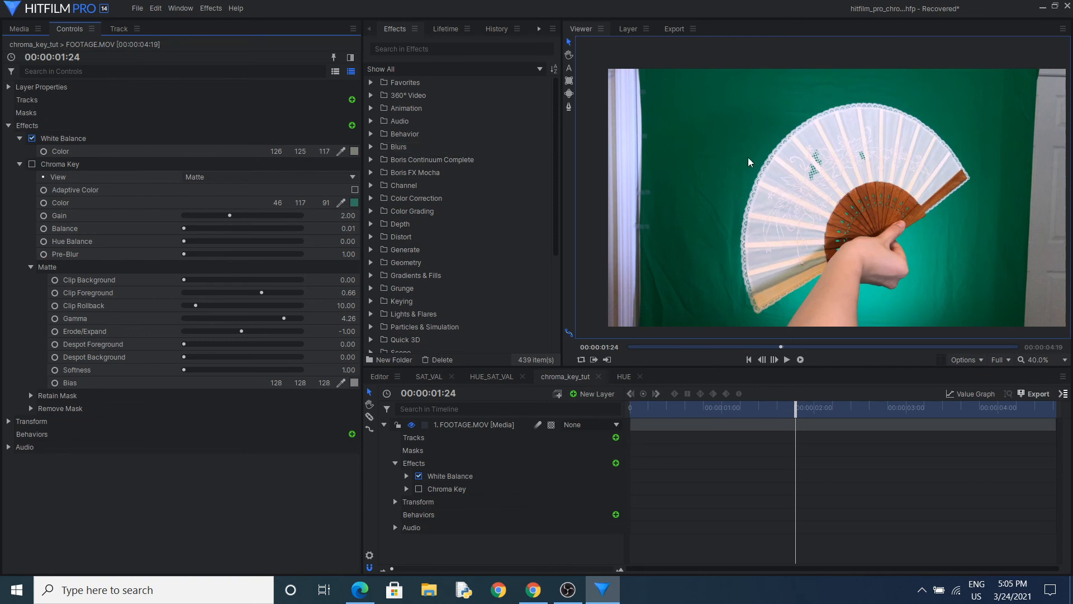
# Compare the footage with White Balance off and on, delete the White Balance effect, and re-enable Chroma Key
pyautogui.click(31, 138)
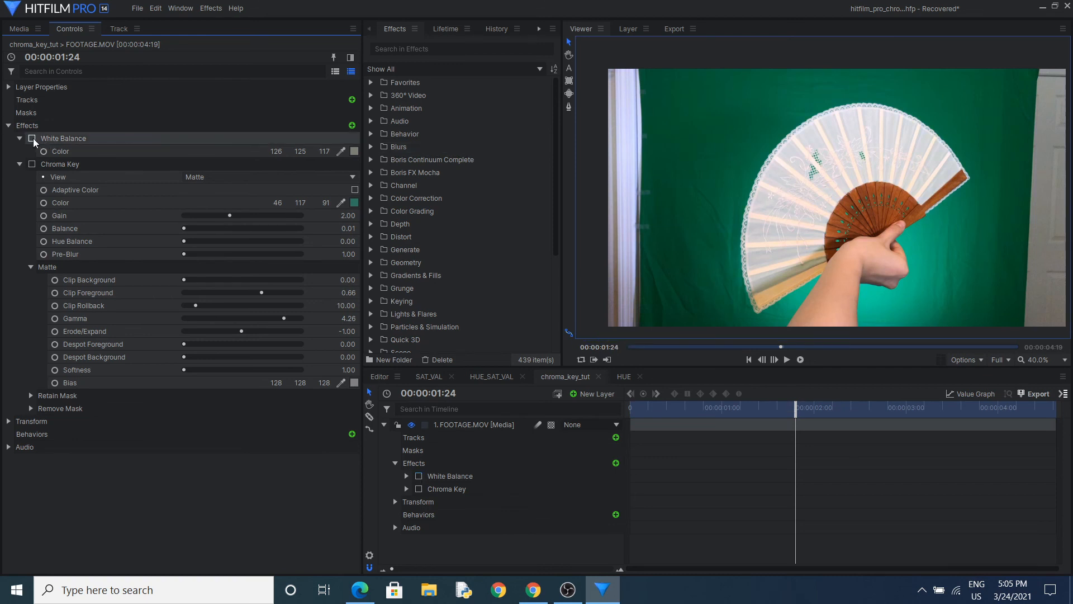
pyautogui.click(32, 139)
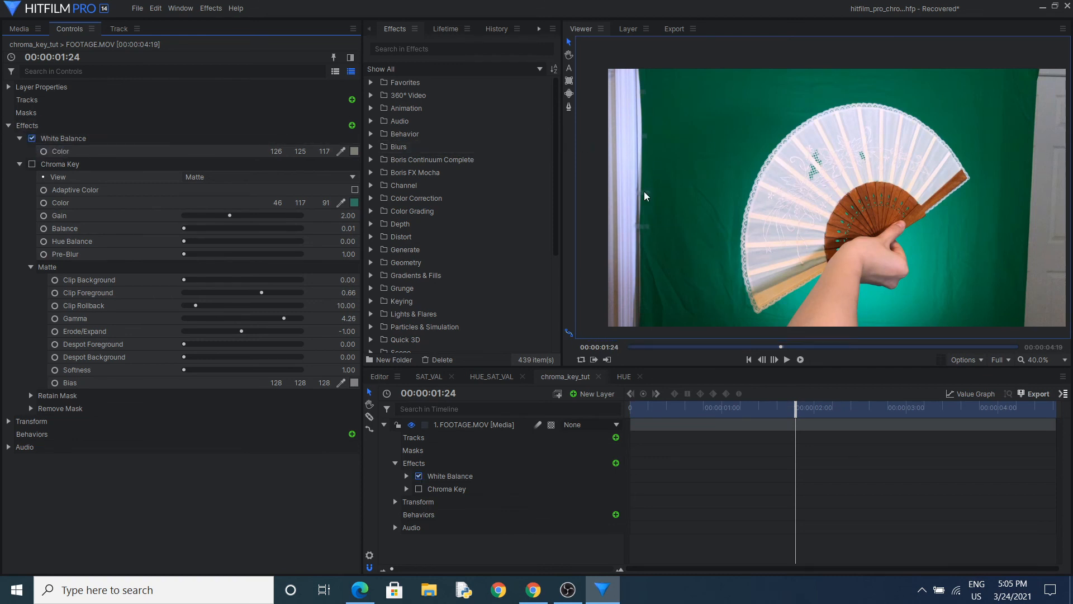
pyautogui.click(118, 138)
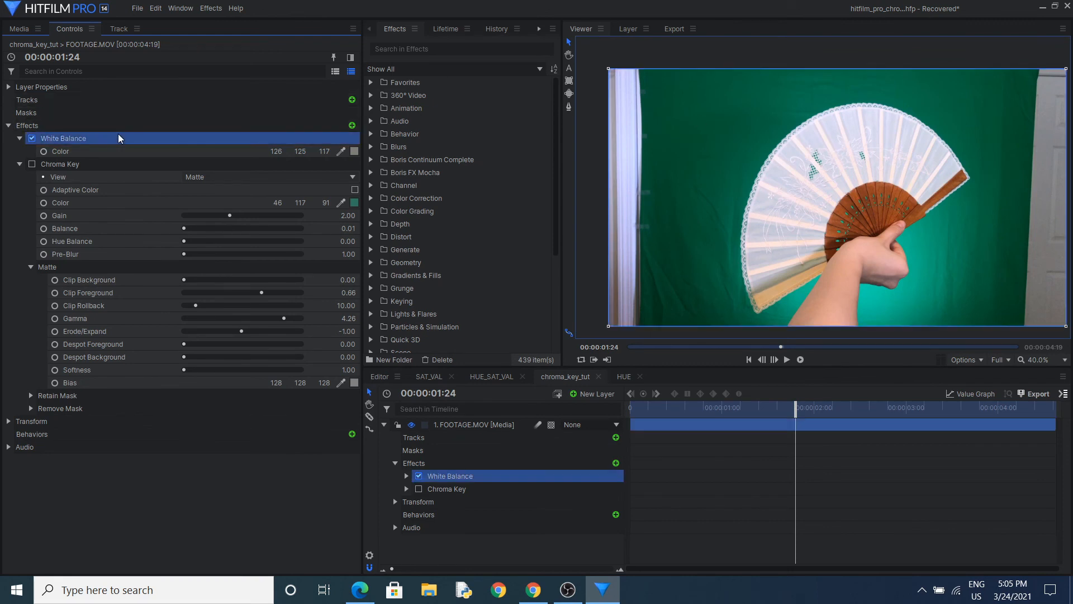
pyautogui.press('Delete')
pyautogui.click(32, 138)
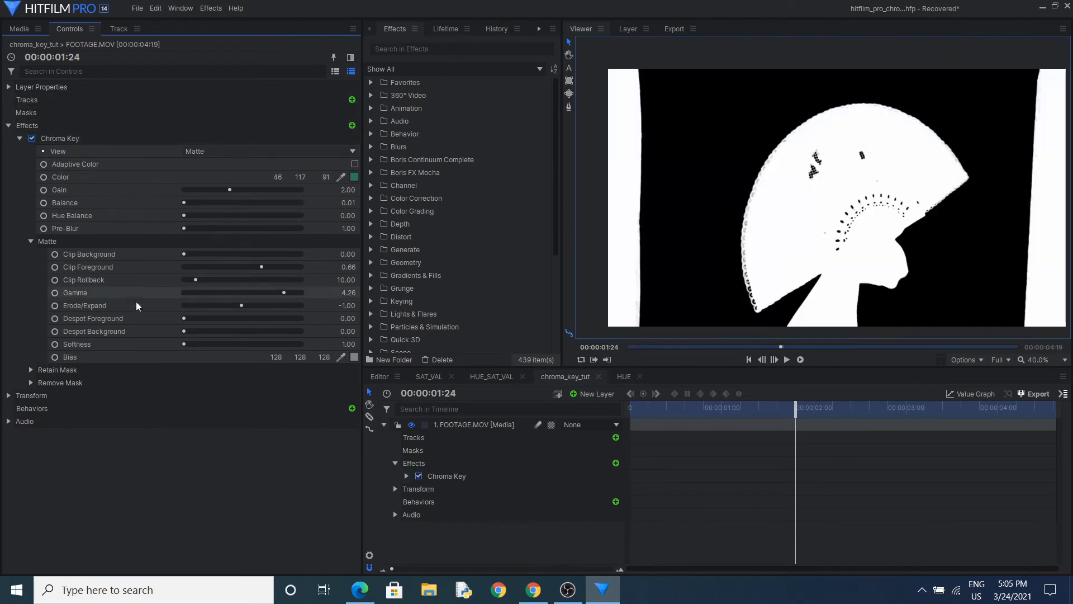
# Set the Chroma Key view to Source and sample the Bias color 122, 119, 107 from the door beside the green screen
pyautogui.click(351, 151)
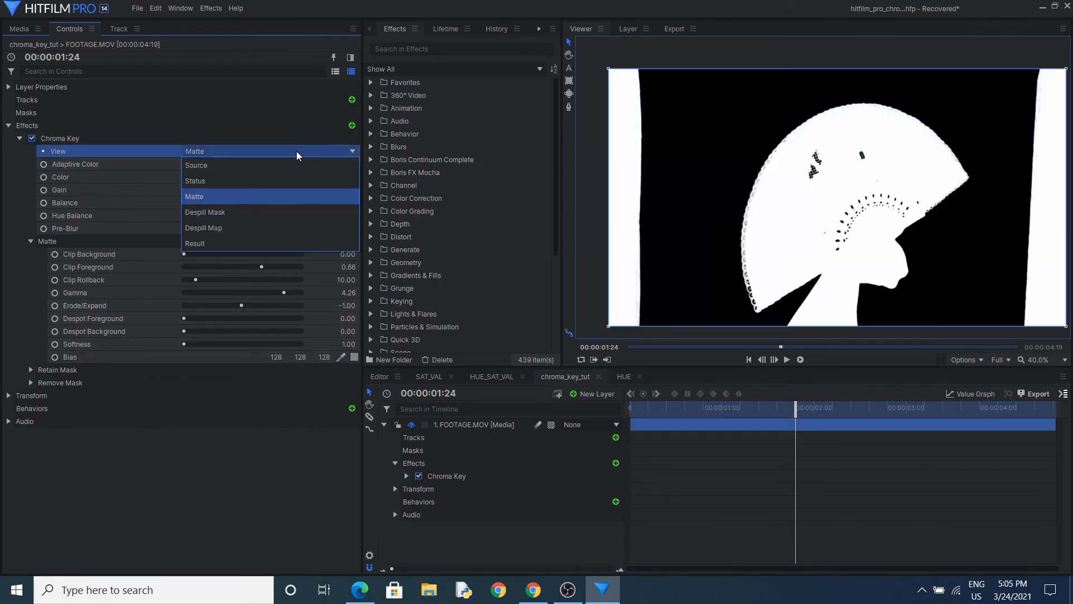
pyautogui.click(269, 159)
pyautogui.click(340, 357)
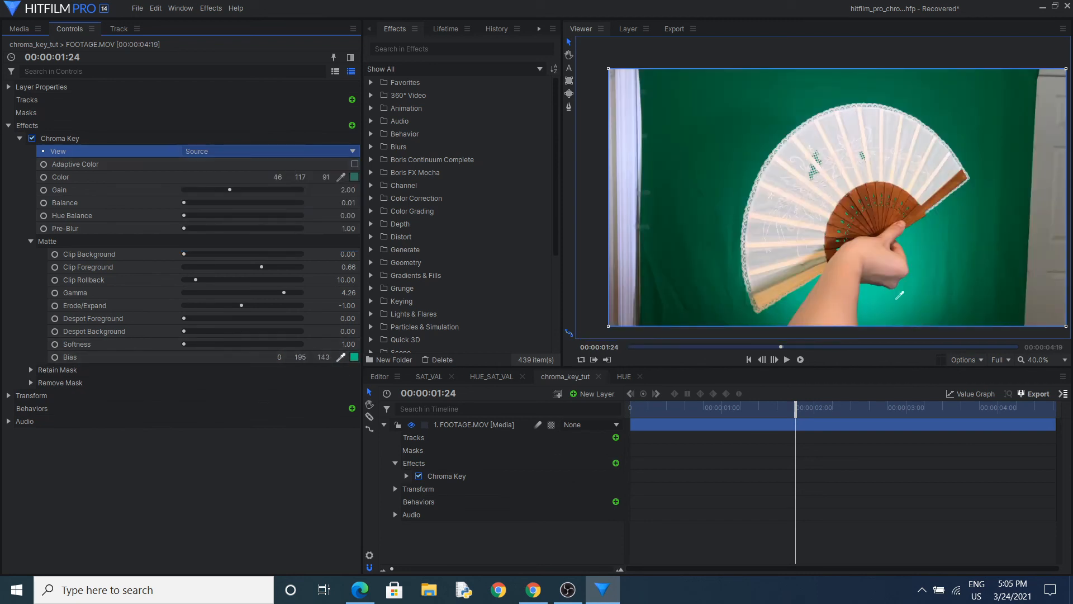
pyautogui.click(1043, 236)
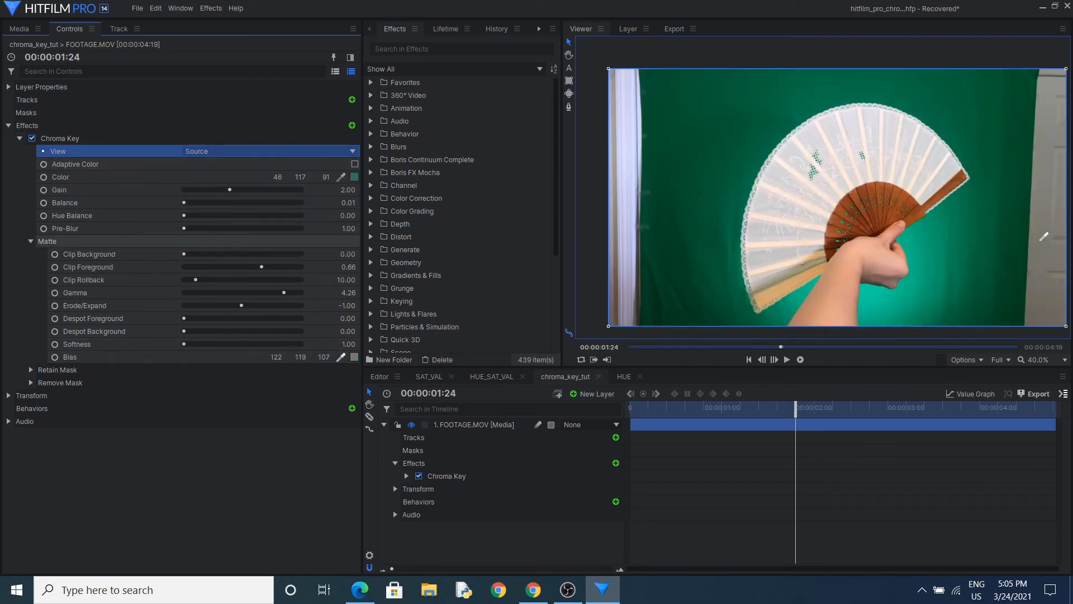
# Set the Chroma Key view to Result and expand the Edge Color and Expansion Region Color settings under Matte
pyautogui.click(232, 150)
pyautogui.click(240, 242)
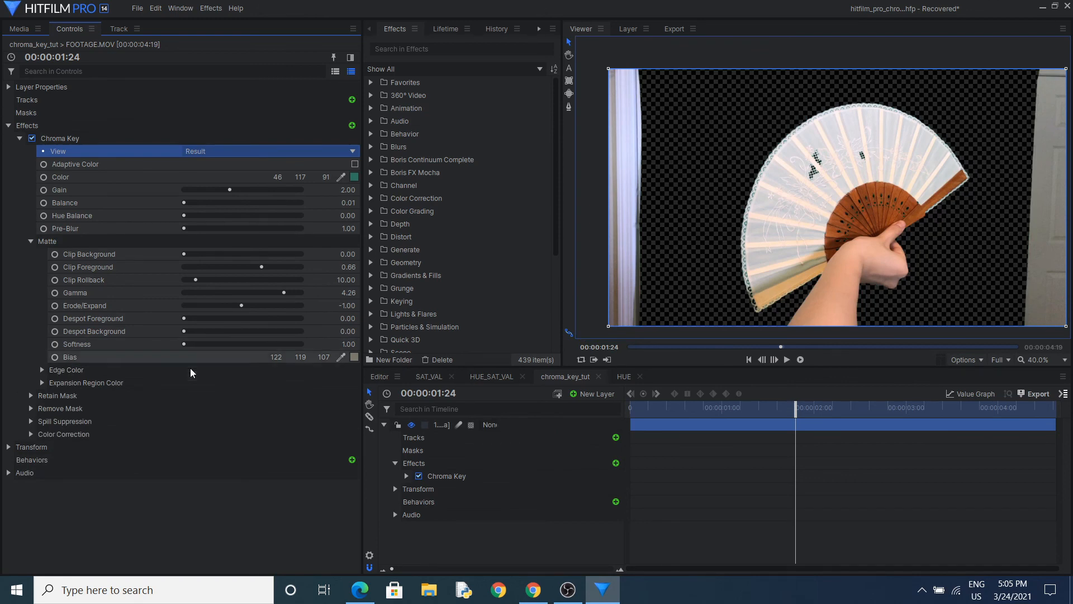
pyautogui.click(143, 352)
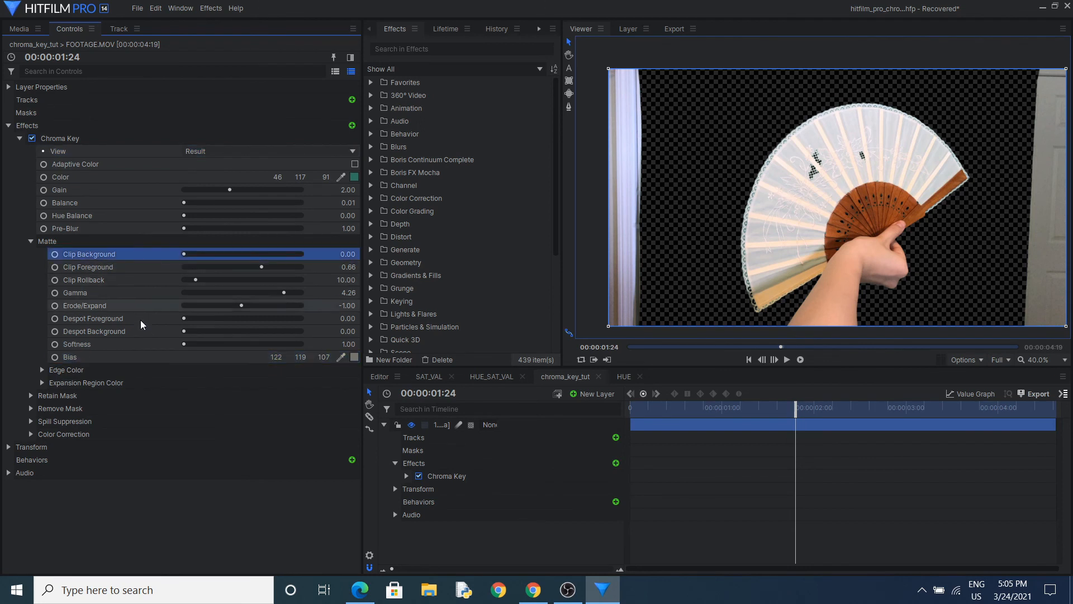
pyautogui.click(119, 371)
pyautogui.click(122, 382)
pyautogui.click(126, 367)
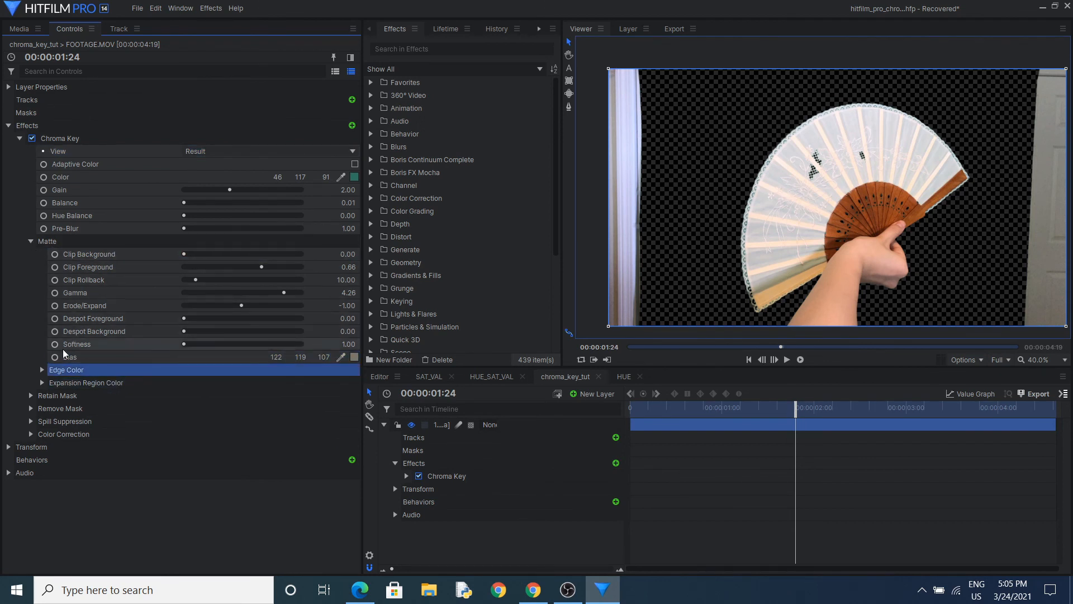
pyautogui.click(43, 370)
pyautogui.click(42, 409)
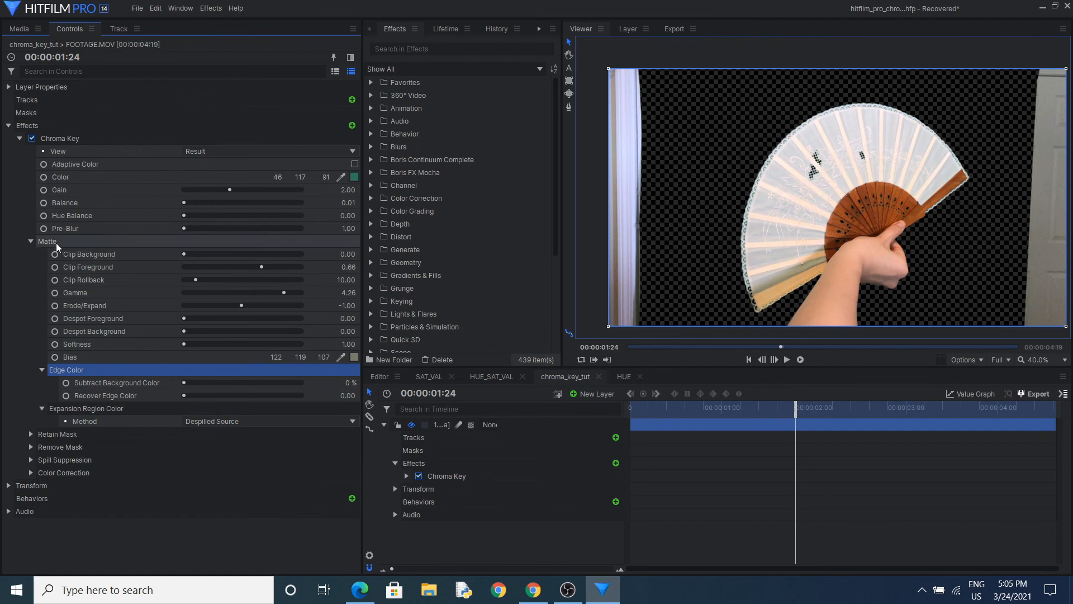
# Compare the Chroma Key settings offered in Matte and Result view, and play the keyed footage from 00:00:00:12
pyautogui.click(212, 155)
pyautogui.click(214, 195)
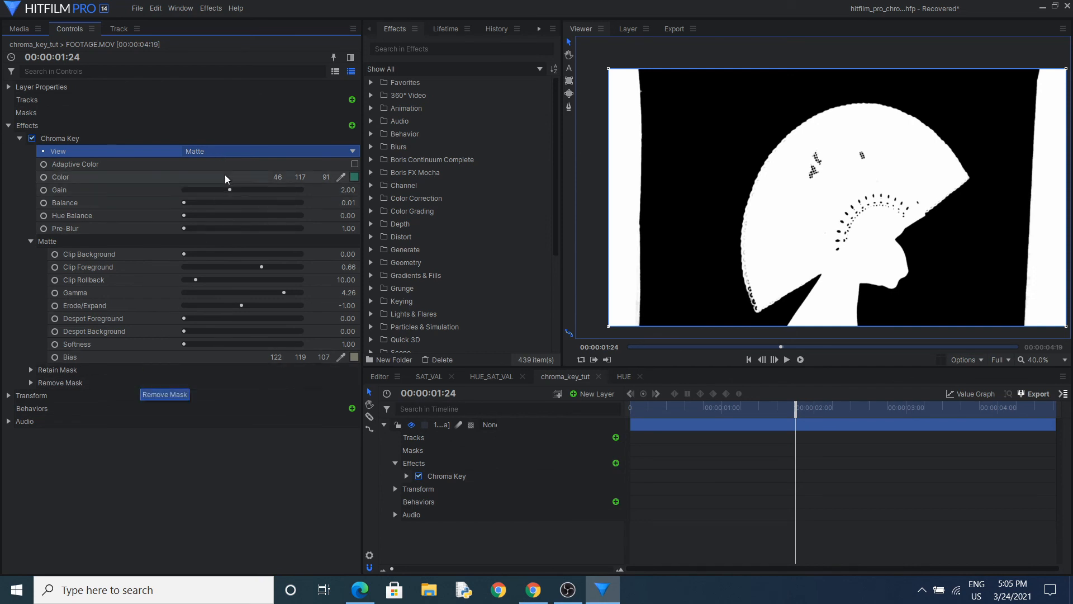
pyautogui.click(224, 150)
pyautogui.click(221, 243)
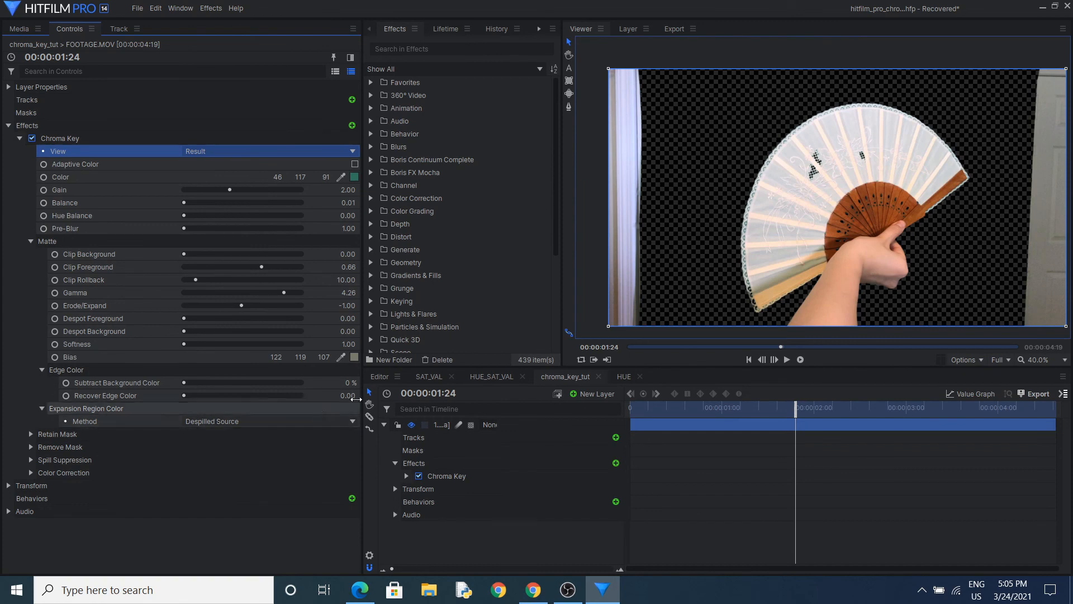
pyautogui.moveTo(796, 408); pyautogui.dragTo(667, 416)
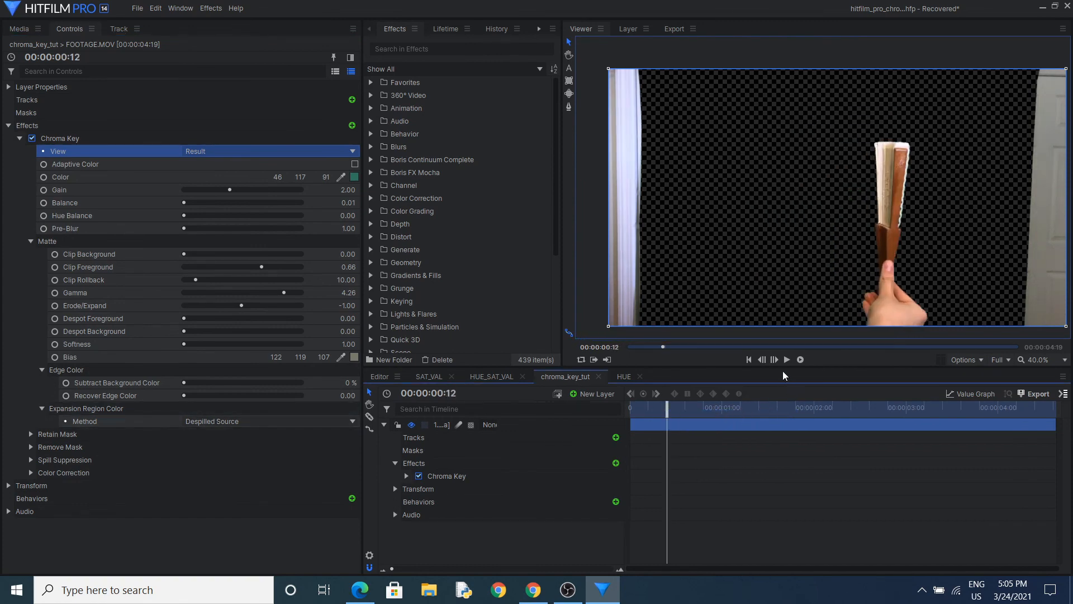
pyautogui.click(785, 361)
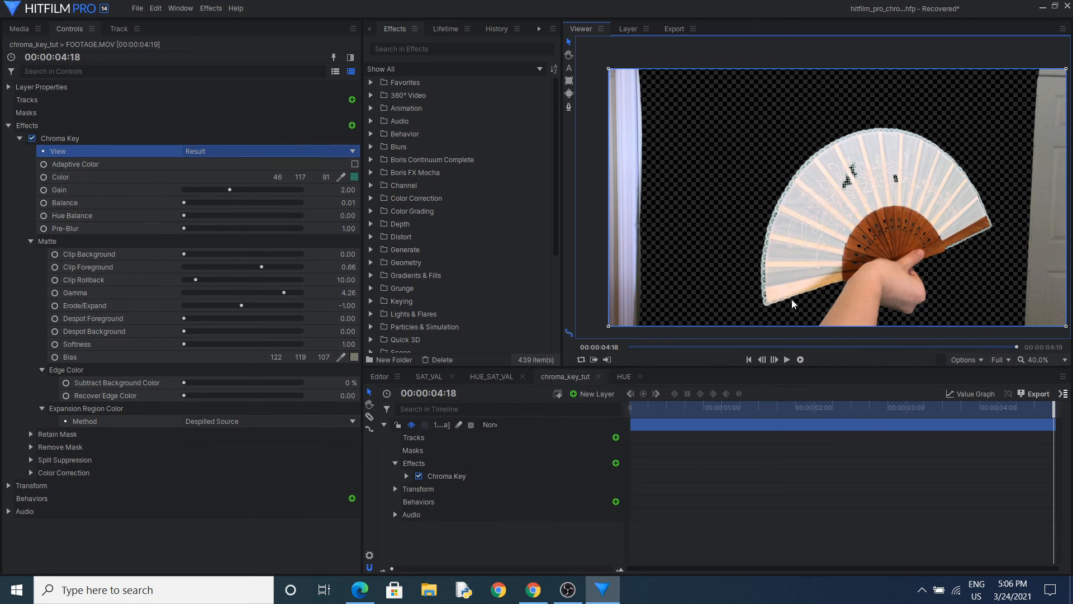
# Point out the Retain Mask and Remove Mask groups of the Chroma Key effect
pyautogui.click(127, 434)
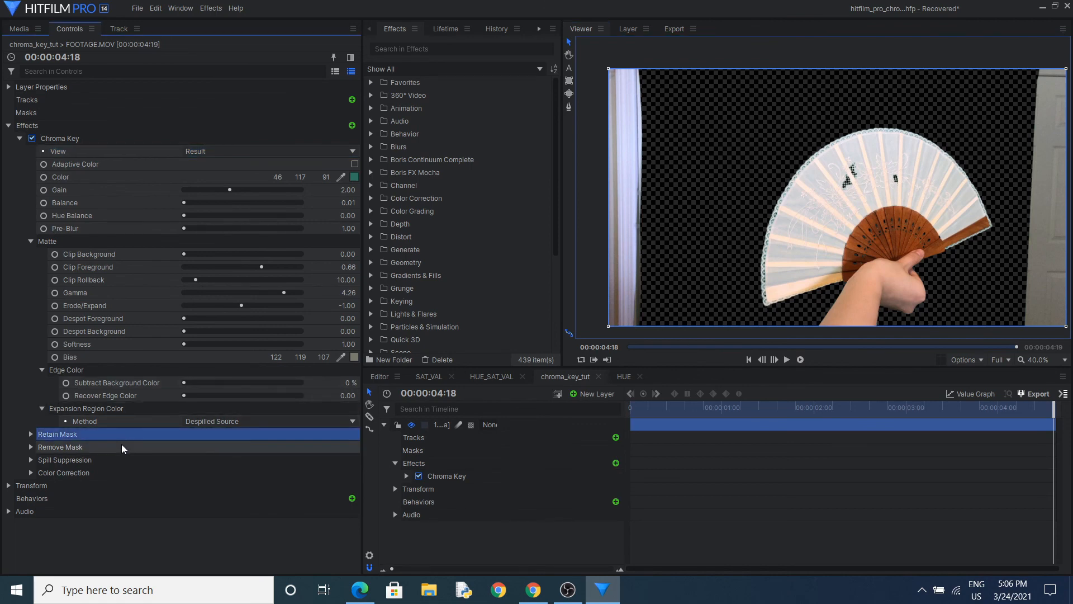
pyautogui.click(123, 446)
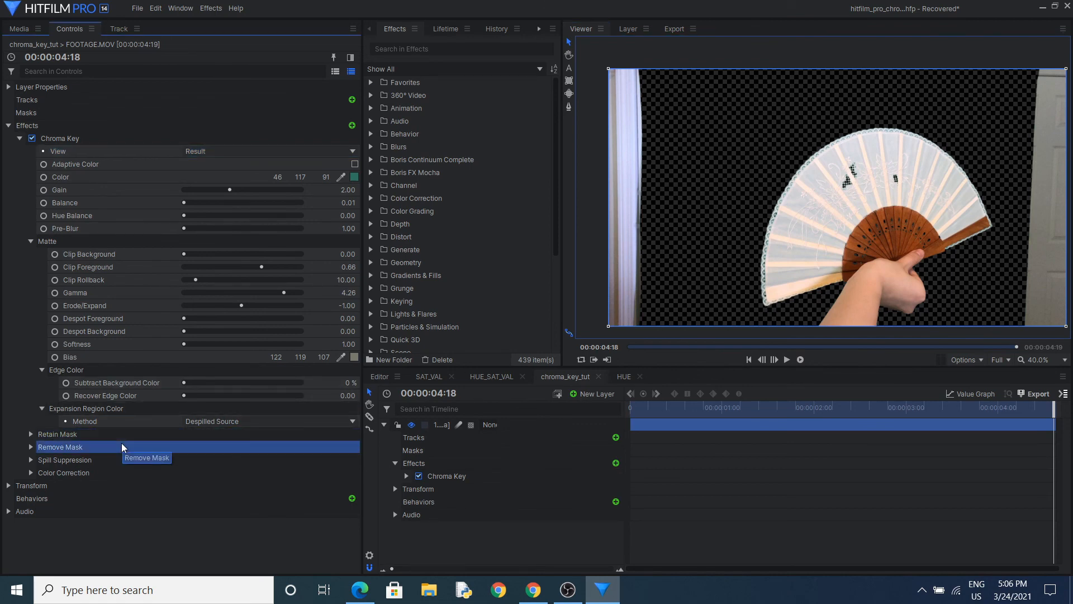